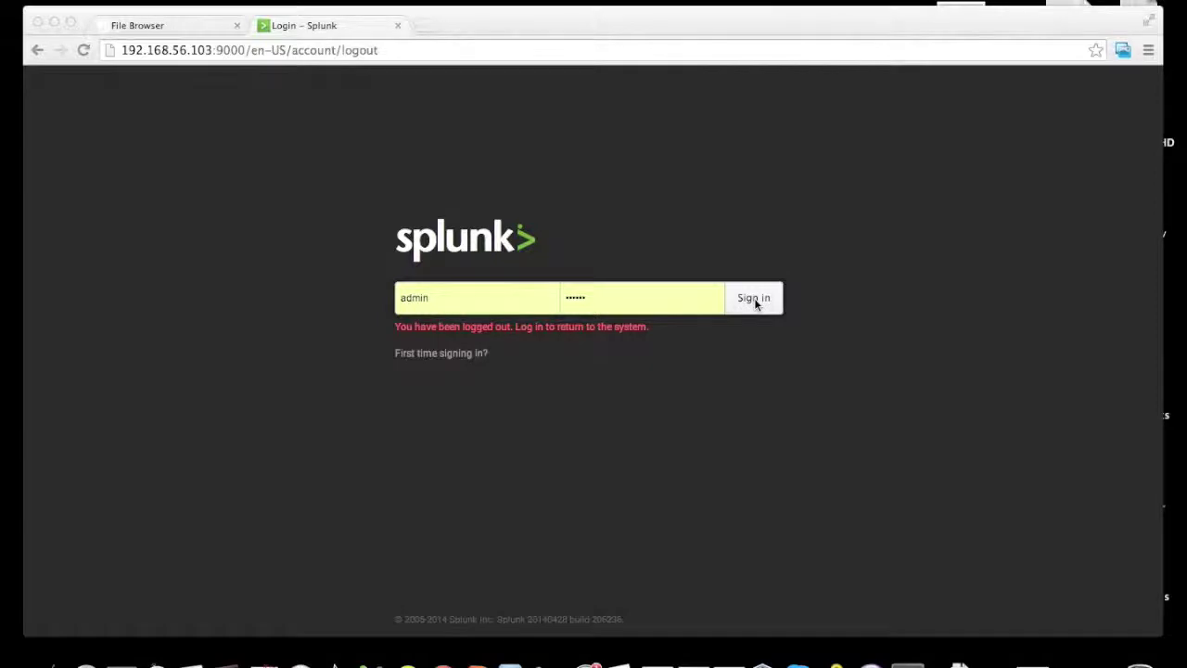
Sign back in to Splunk with the already filled-in username and password
{"action": "left_click", "coordinate": [756, 303]}
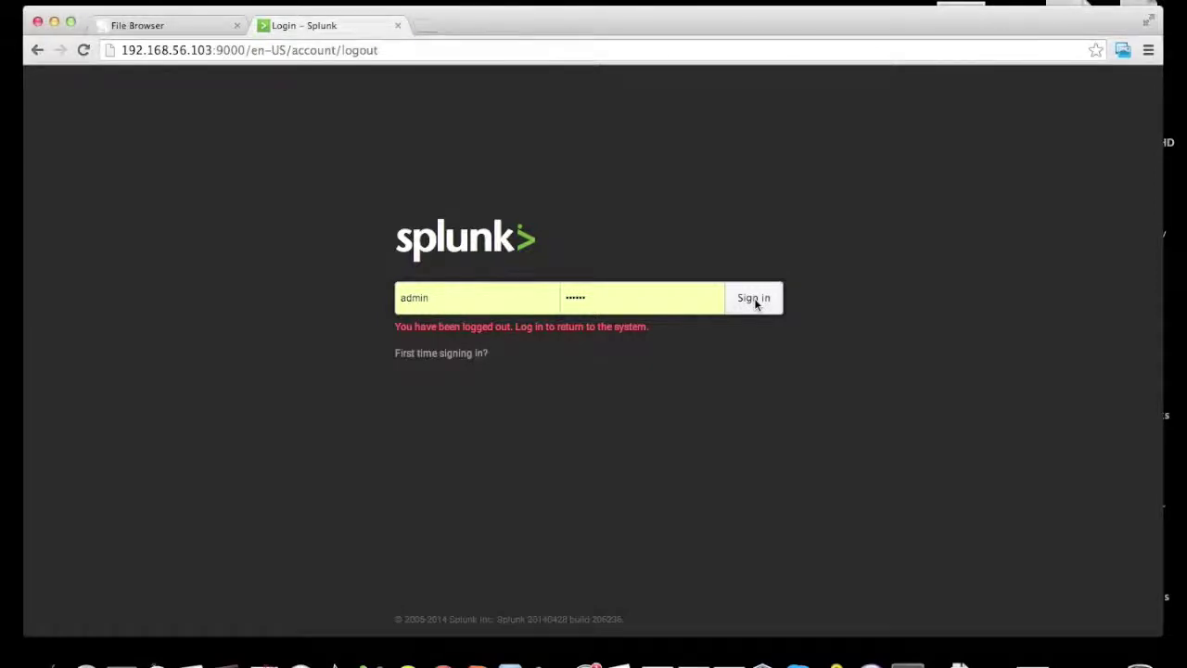
{"action": "left_click", "coordinate": [756, 303]}
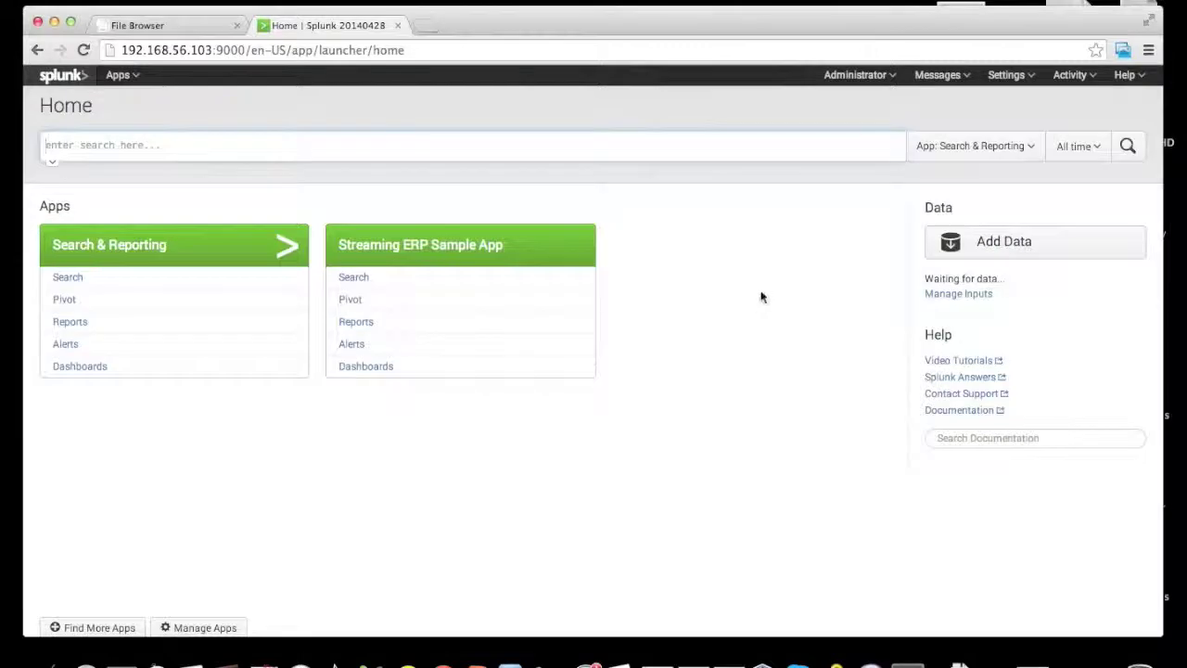
Go to Settings > Virtual indexes to list the six configured providers
{"action": "left_click", "coordinate": [1011, 80]}
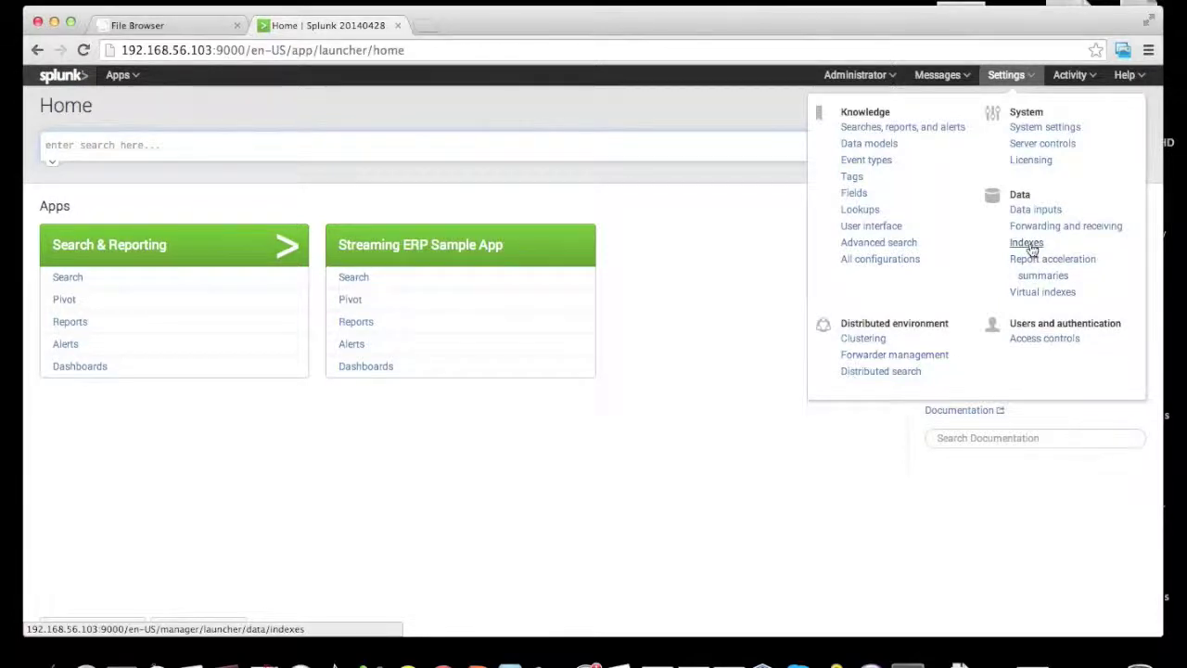
{"action": "left_click", "coordinate": [1034, 294]}
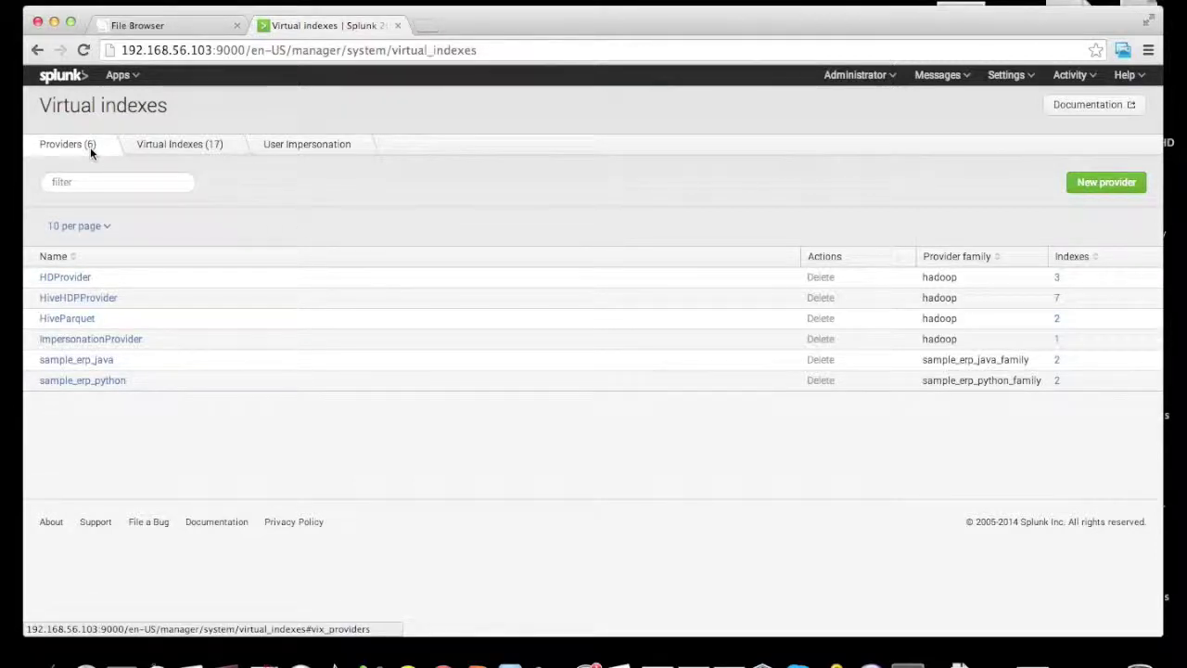
Open HDProvider's edit page and confirm its Hadoop version stays 2.x (Yarn)
{"action": "left_click", "coordinate": [160, 148]}
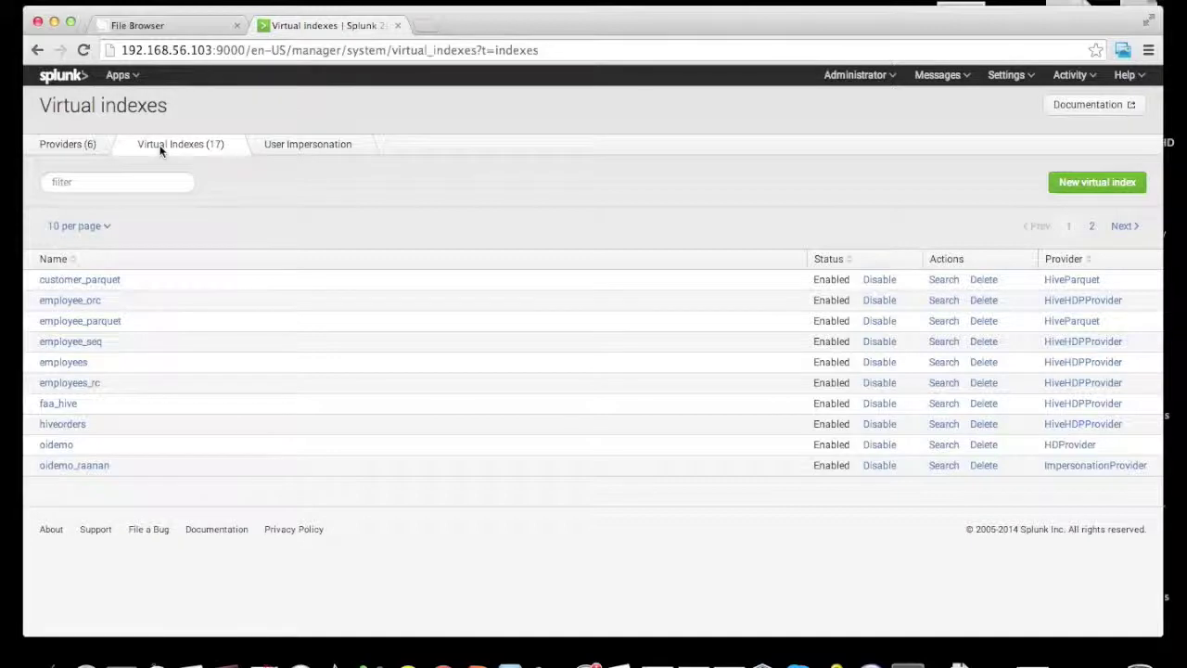
{"action": "left_click", "coordinate": [77, 147]}
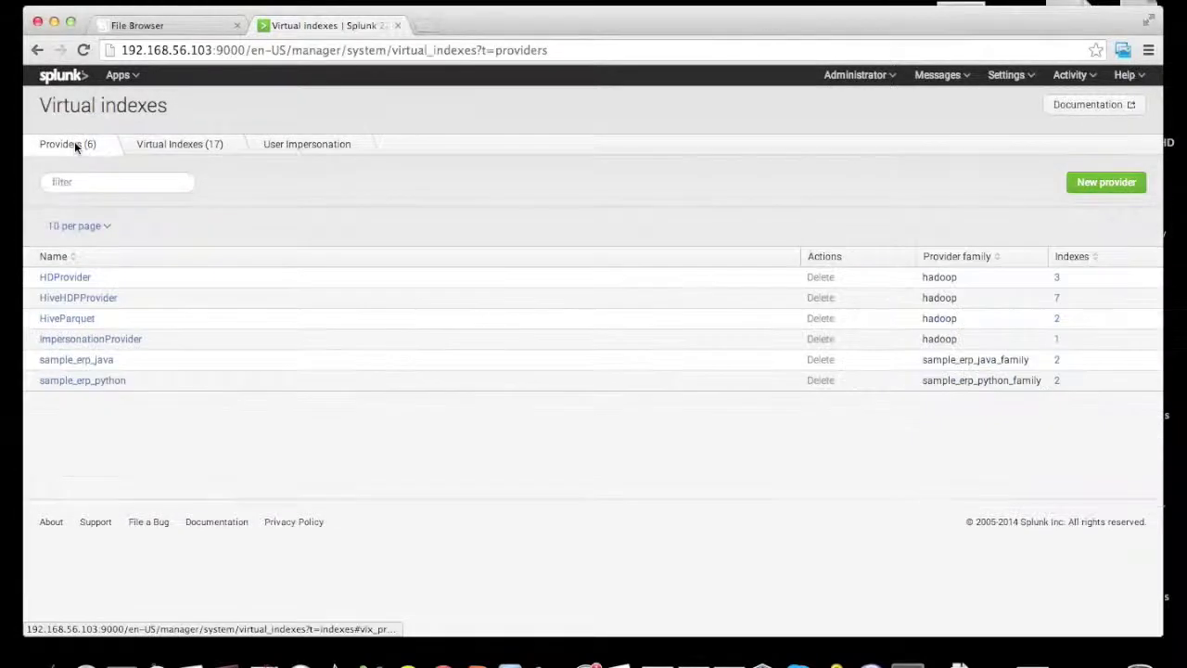
{"action": "left_click", "coordinate": [78, 280]}
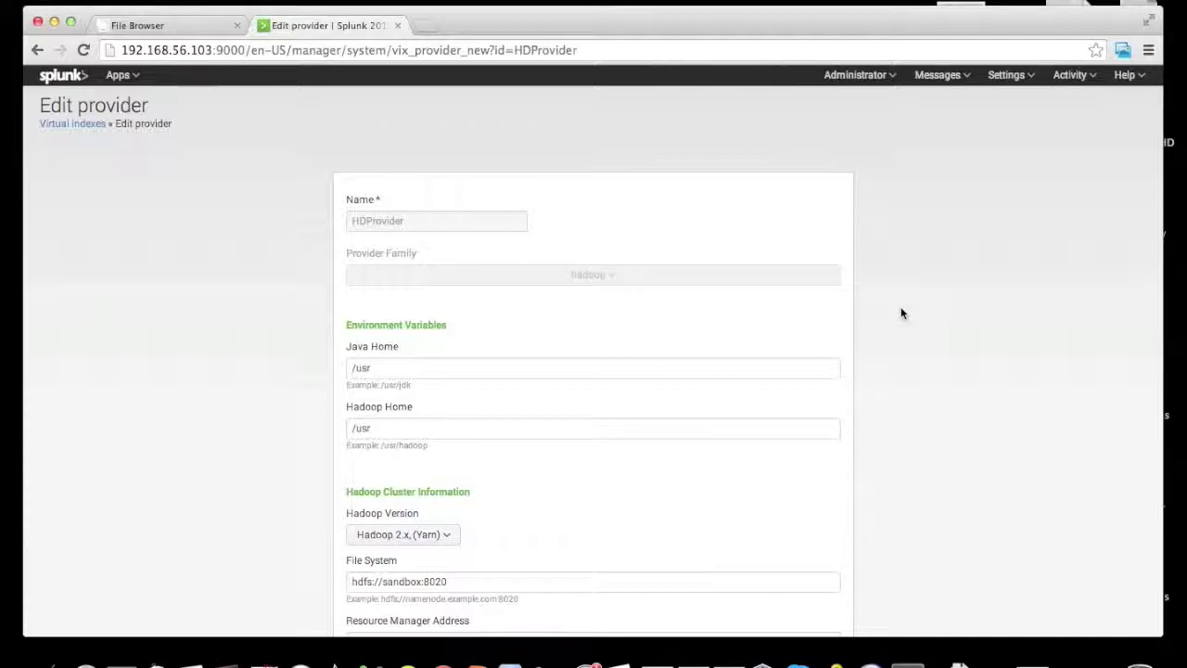
{"action": "scroll", "coordinate": [900, 311], "scroll_direction": "down", "scroll_amount": 5}
{"action": "scroll", "coordinate": [899, 309], "scroll_direction": "down", "scroll_amount": 2}
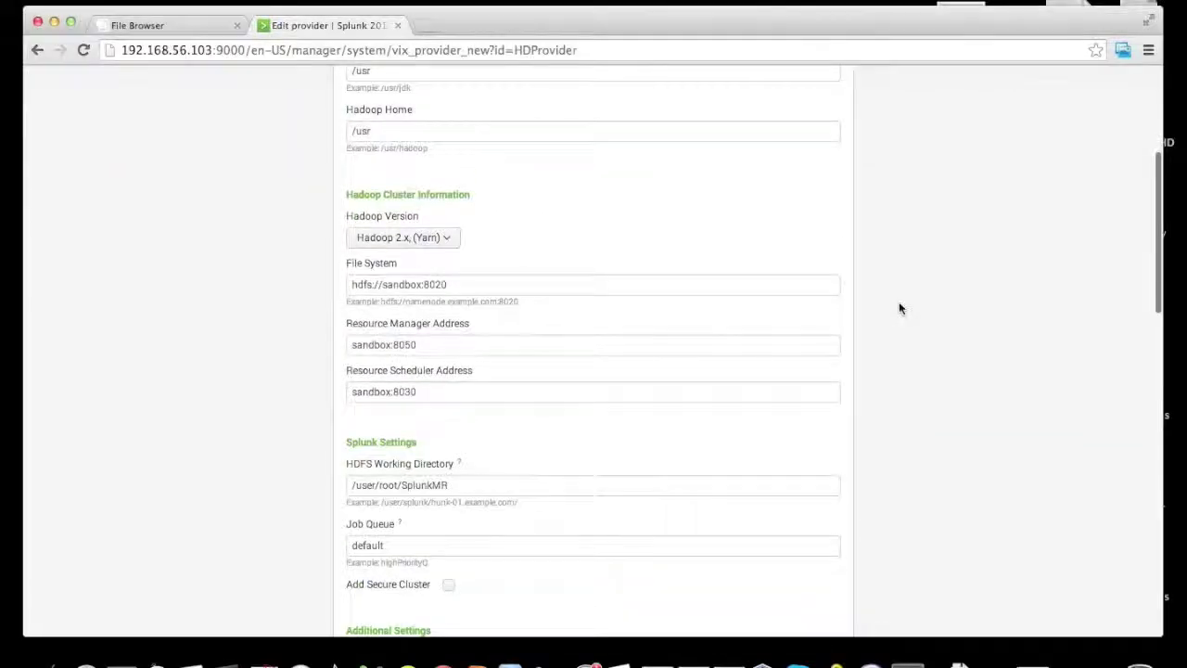
{"action": "left_click", "coordinate": [451, 239]}
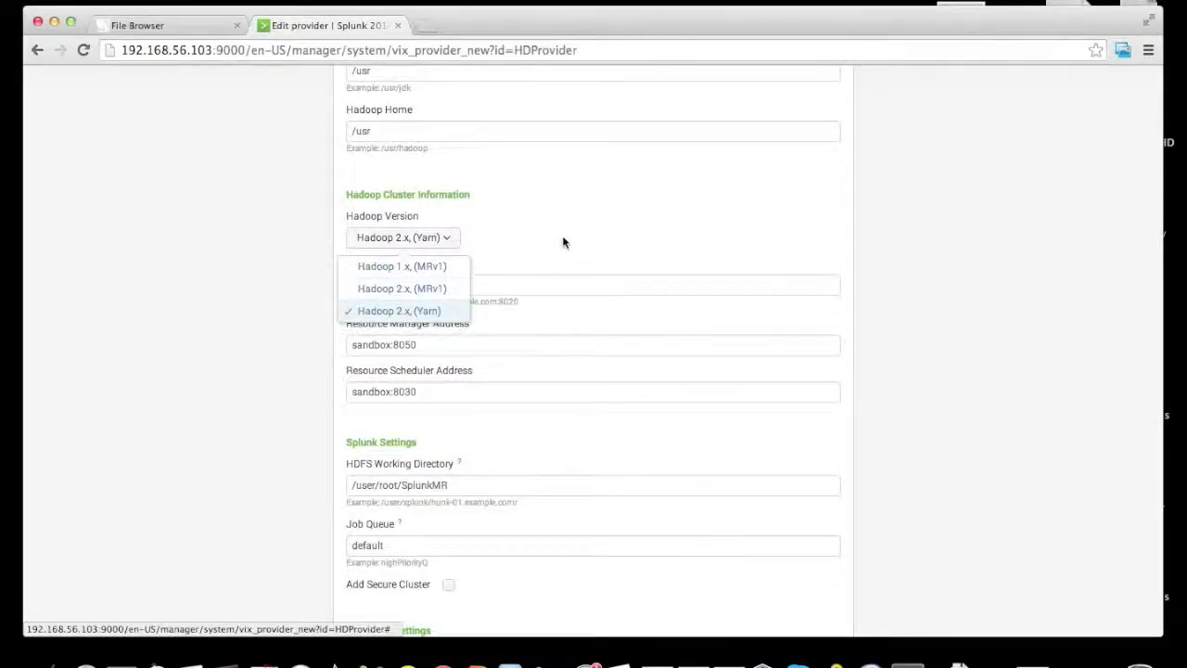
{"action": "left_click", "coordinate": [970, 255]}
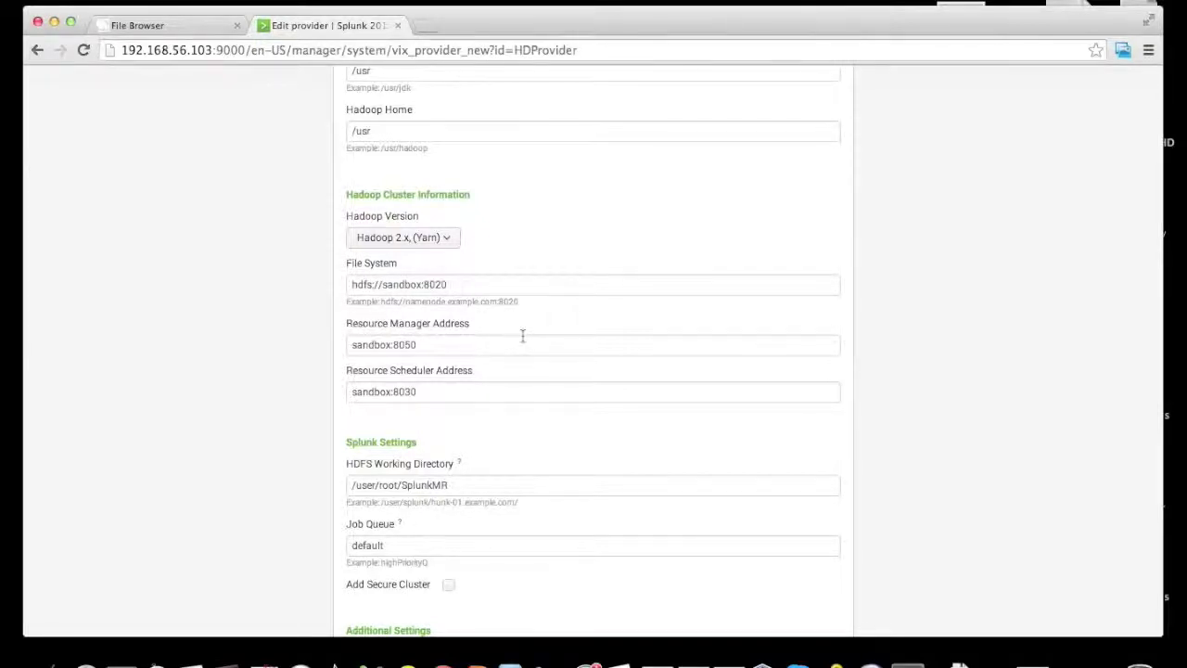
Review HDProvider's additional vix settings, including vix.command.arg.4, without changing anything
{"action": "scroll", "coordinate": [510, 351], "scroll_direction": "down", "scroll_amount": 3}
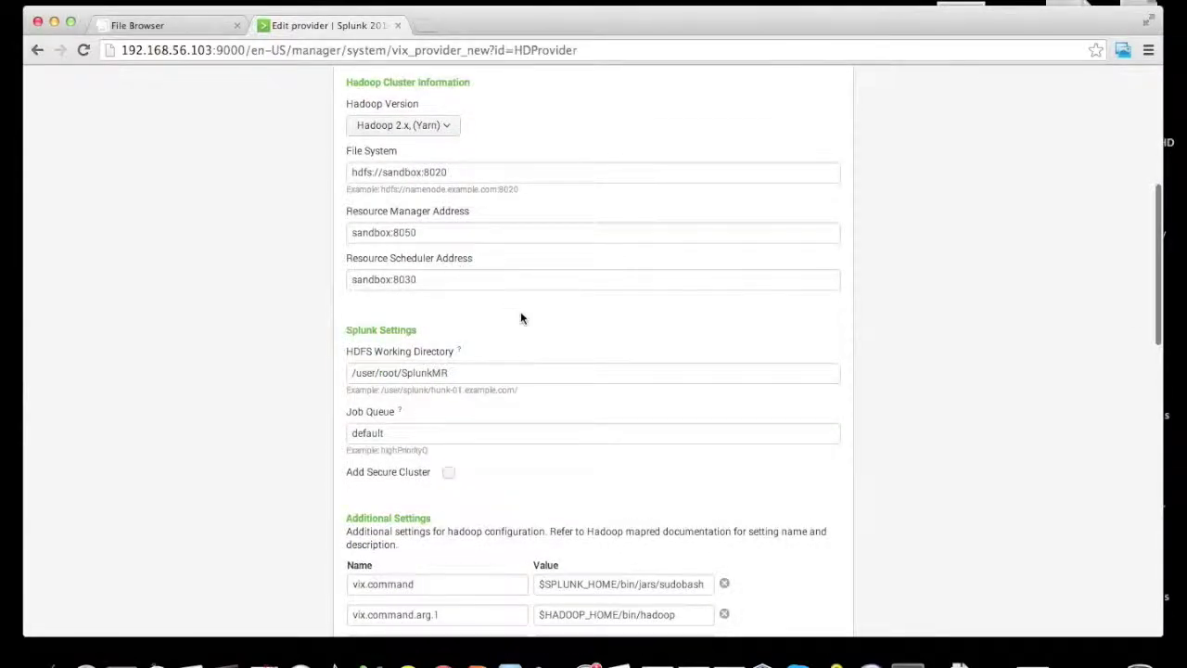
{"action": "scroll", "coordinate": [521, 318], "scroll_direction": "down", "scroll_amount": 5}
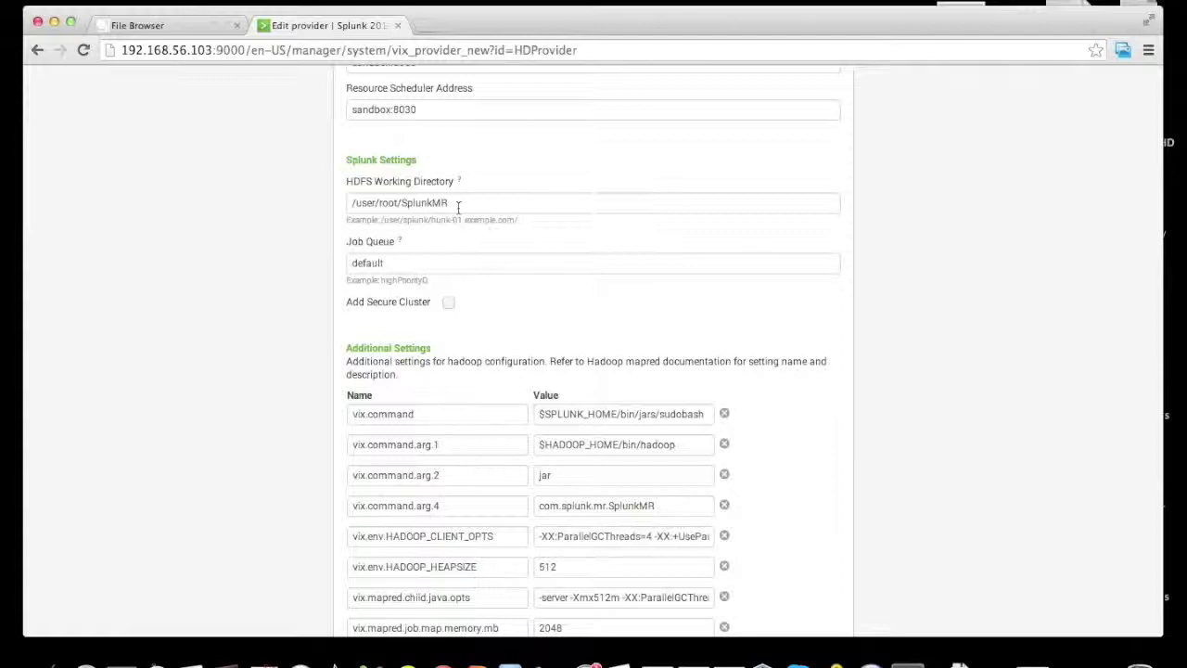
{"action": "scroll", "coordinate": [796, 343], "scroll_direction": "down", "scroll_amount": 3}
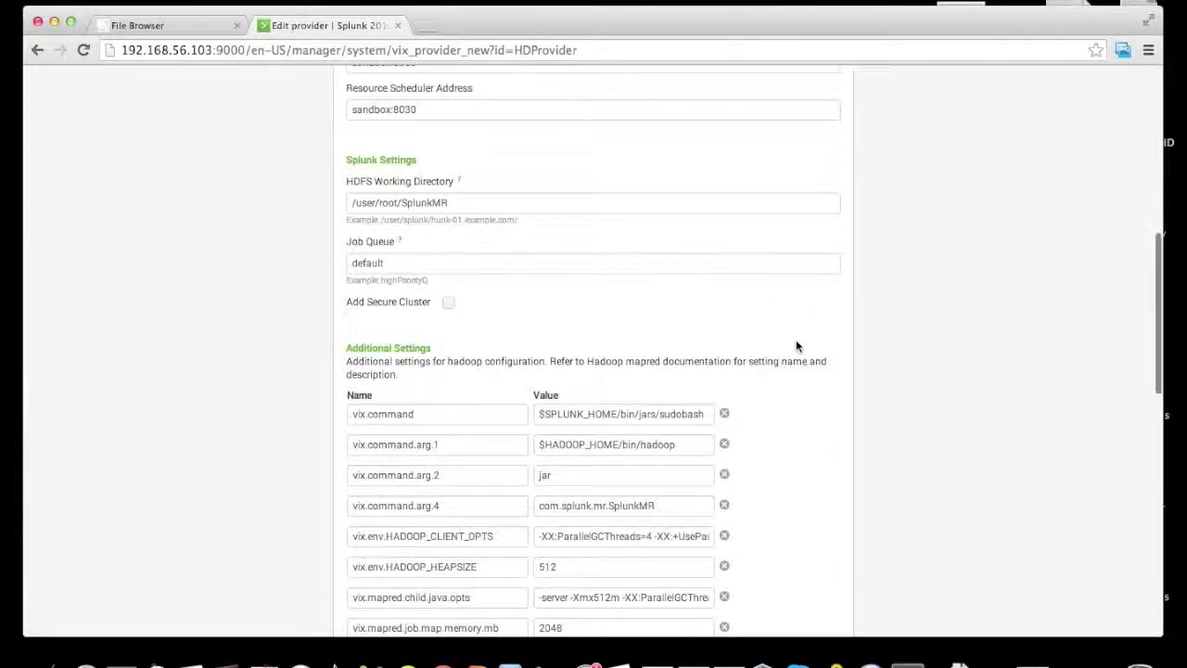
{"action": "scroll", "coordinate": [796, 346], "scroll_direction": "down", "scroll_amount": 3}
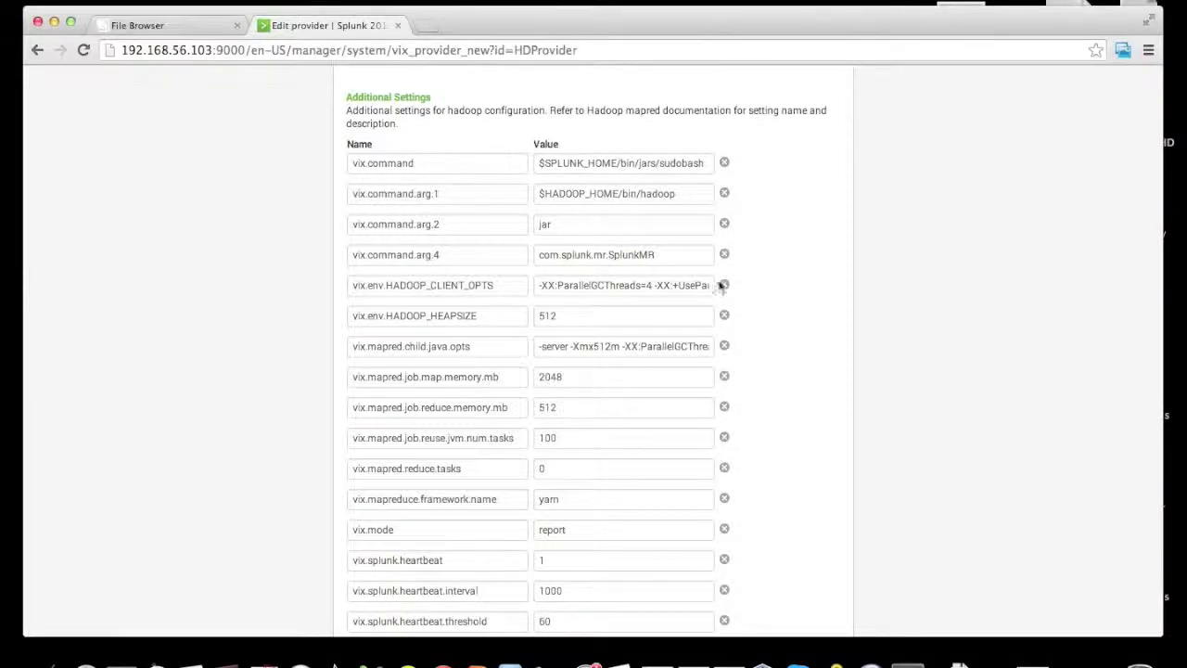
{"action": "left_click", "coordinate": [657, 254]}
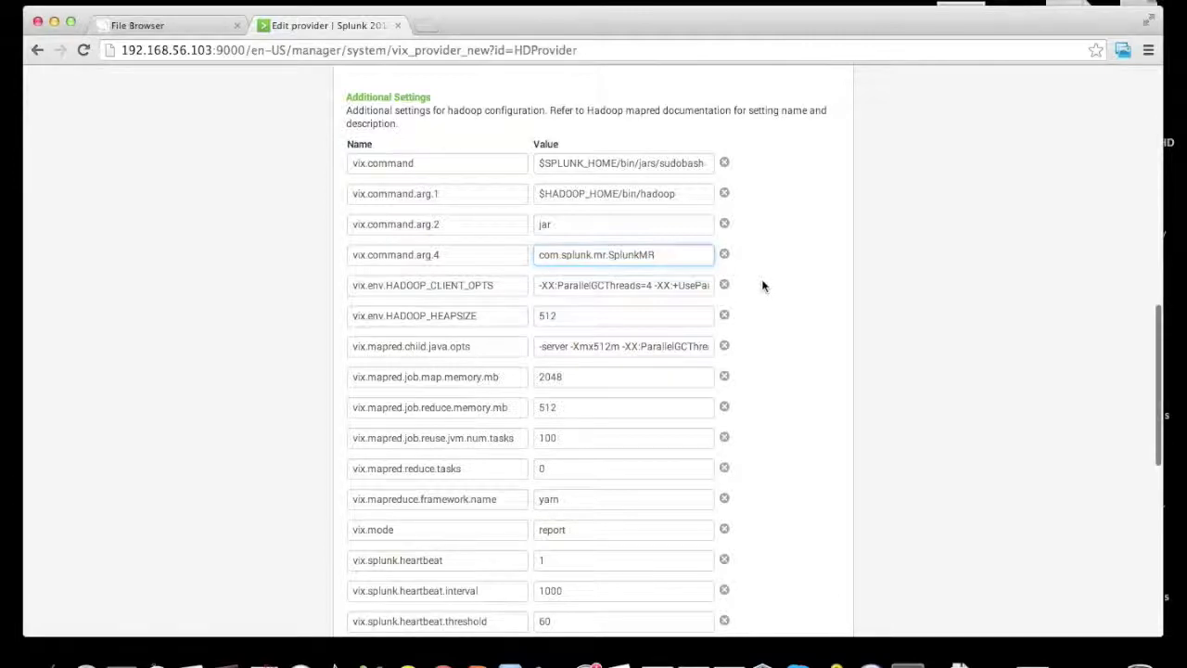
{"action": "scroll", "coordinate": [762, 285], "scroll_direction": "down", "scroll_amount": 5}
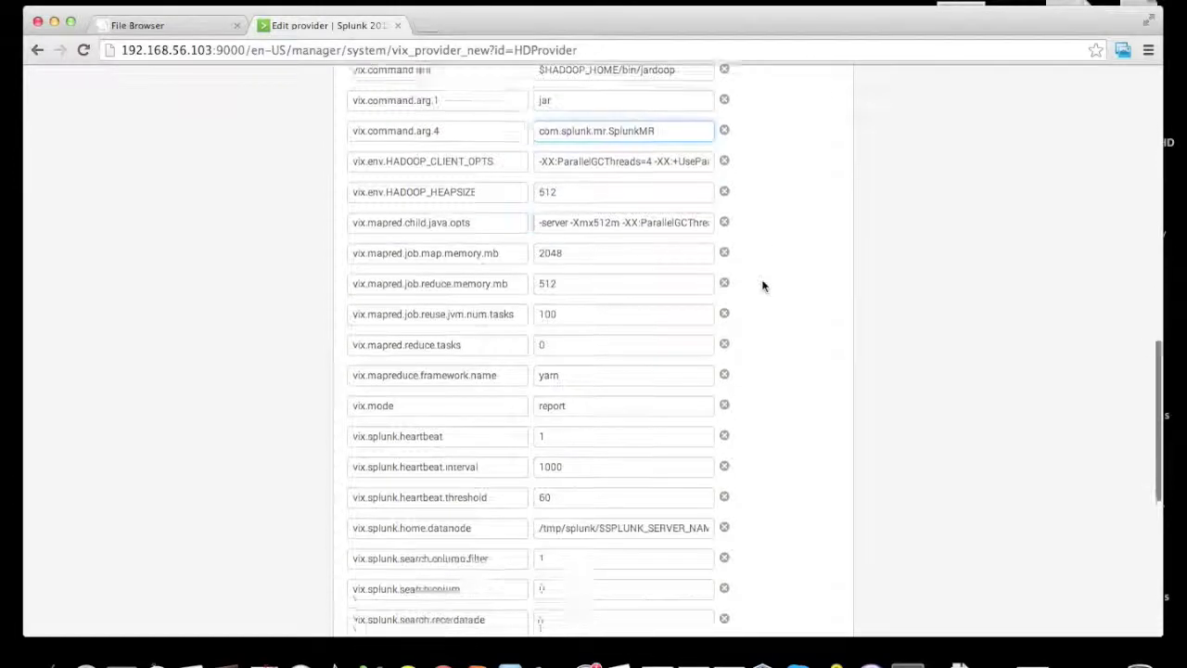
{"action": "scroll", "coordinate": [762, 285], "scroll_direction": "down", "scroll_amount": 2}
{"action": "scroll", "coordinate": [762, 286], "scroll_direction": "down", "scroll_amount": 3}
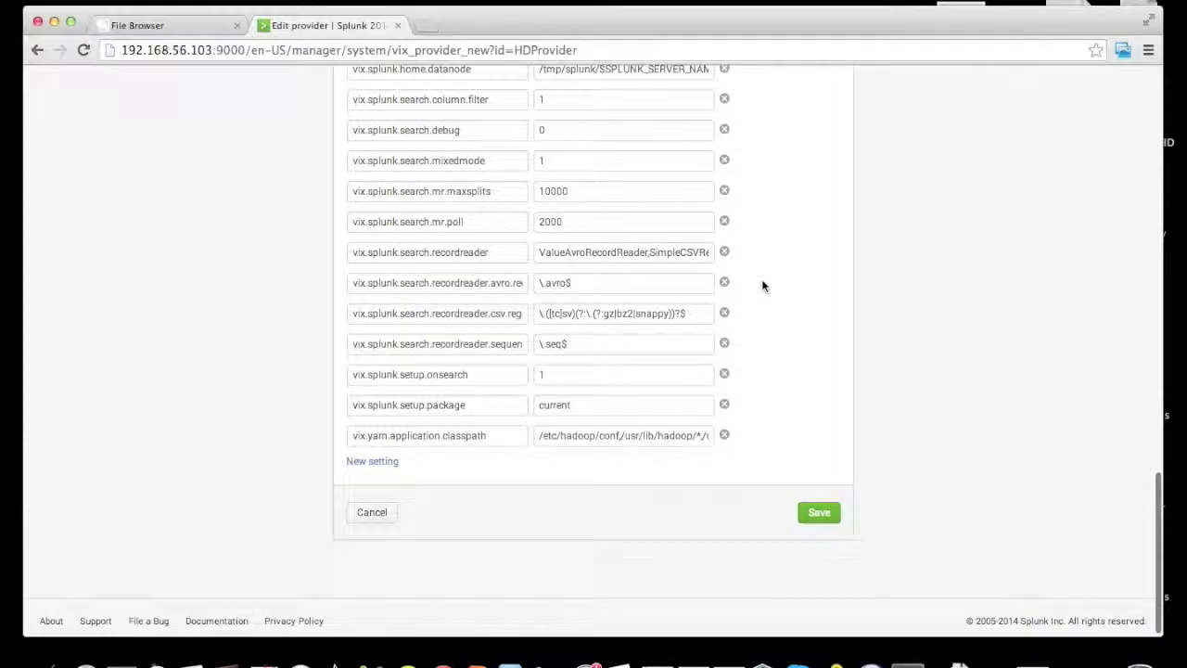
{"action": "scroll", "coordinate": [763, 285], "scroll_direction": "up", "scroll_amount": 10}
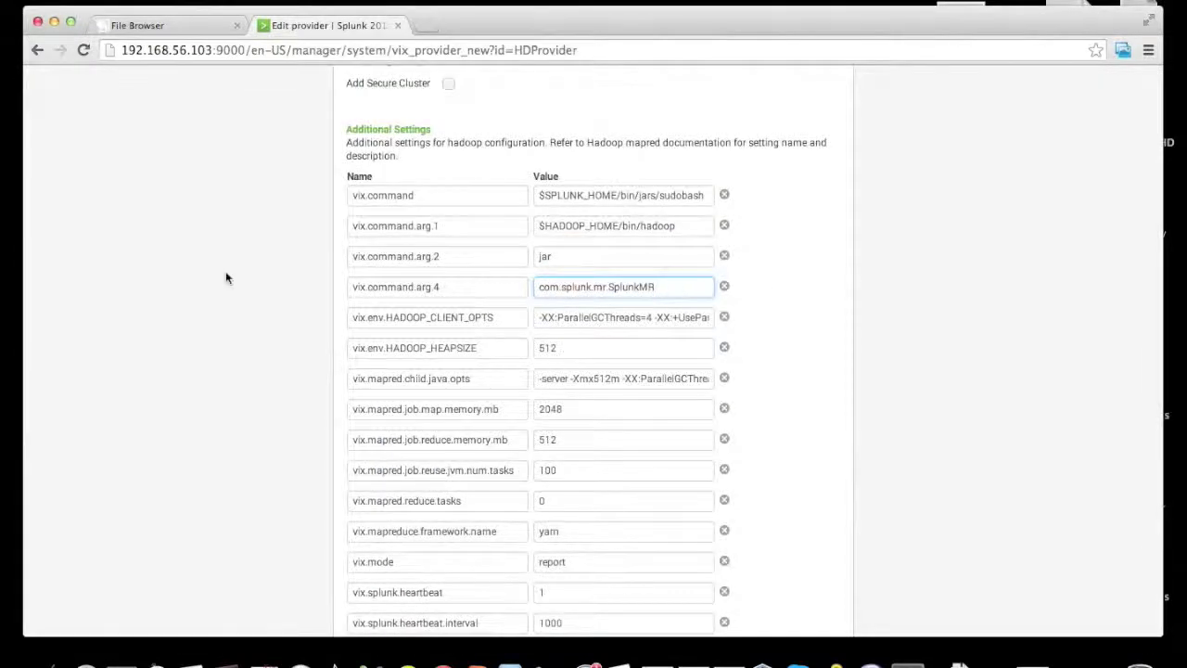
{"action": "scroll", "coordinate": [179, 272], "scroll_direction": "up", "scroll_amount": 11}
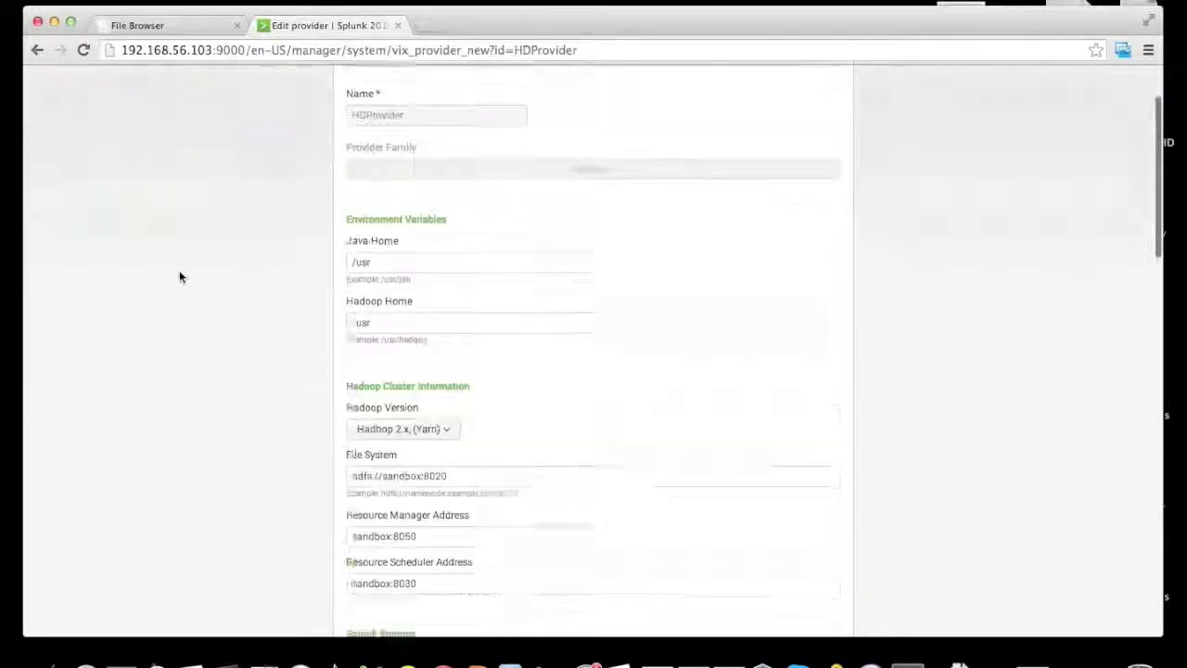
{"action": "scroll", "coordinate": [179, 277], "scroll_direction": "up", "scroll_amount": 3}
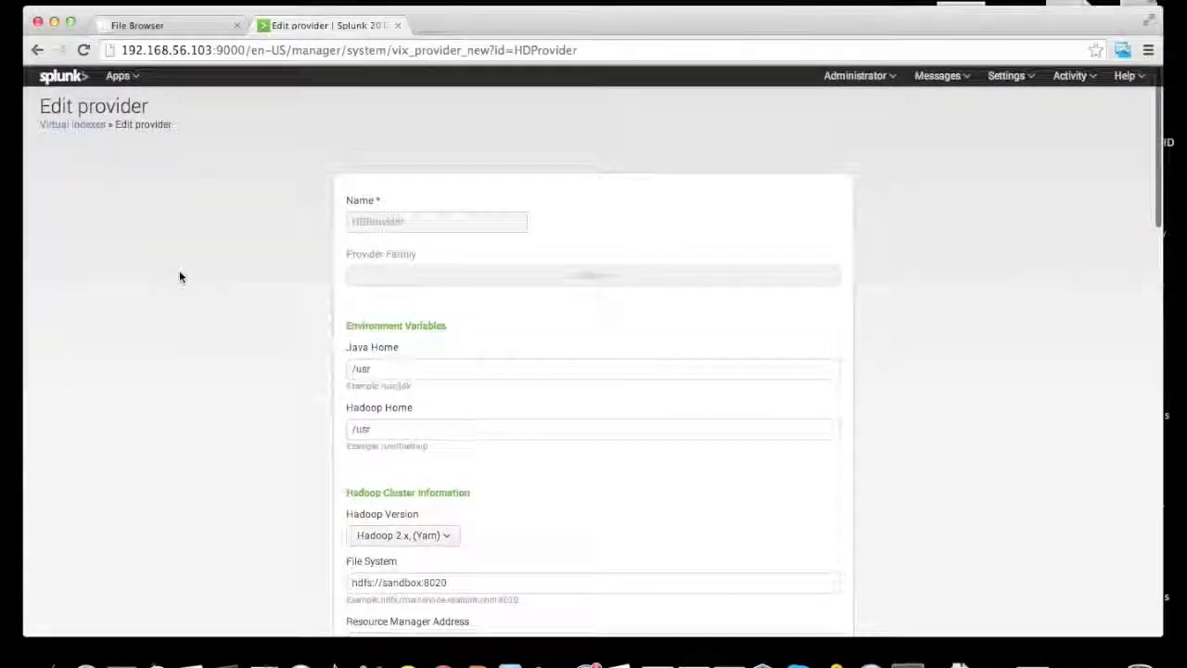
List virtual indexes at 20 per page to show all 17, then open orders
{"action": "left_click", "coordinate": [77, 126]}
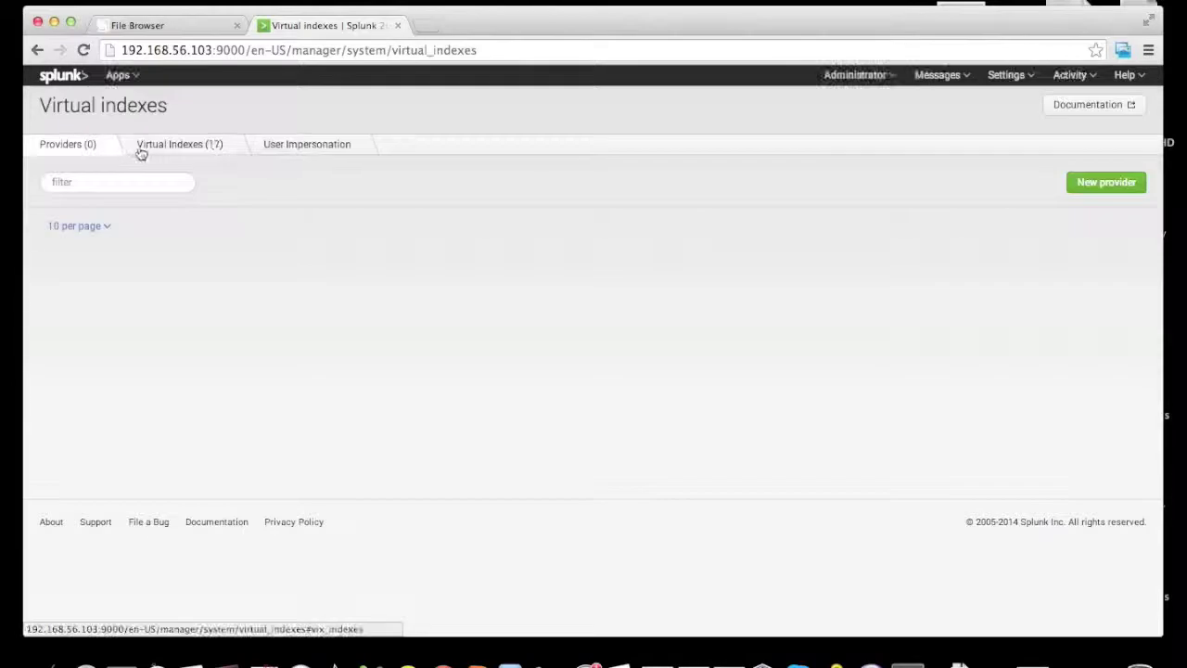
{"action": "left_click", "coordinate": [156, 148]}
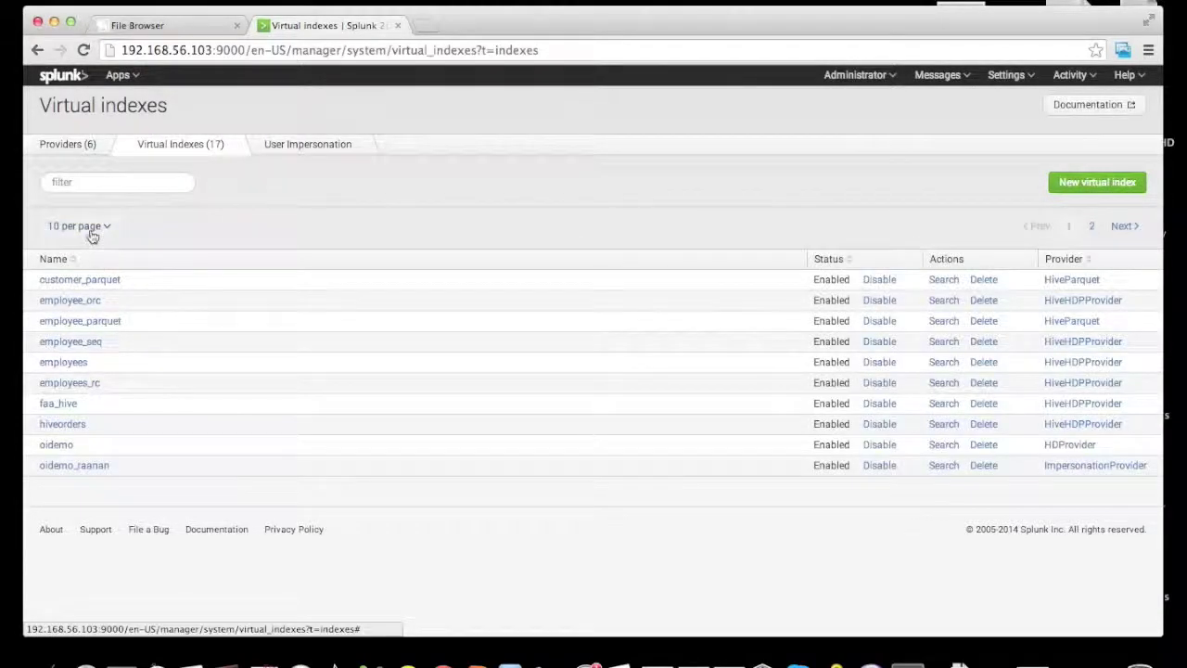
{"action": "left_click", "coordinate": [93, 231]}
{"action": "left_click", "coordinate": [128, 276]}
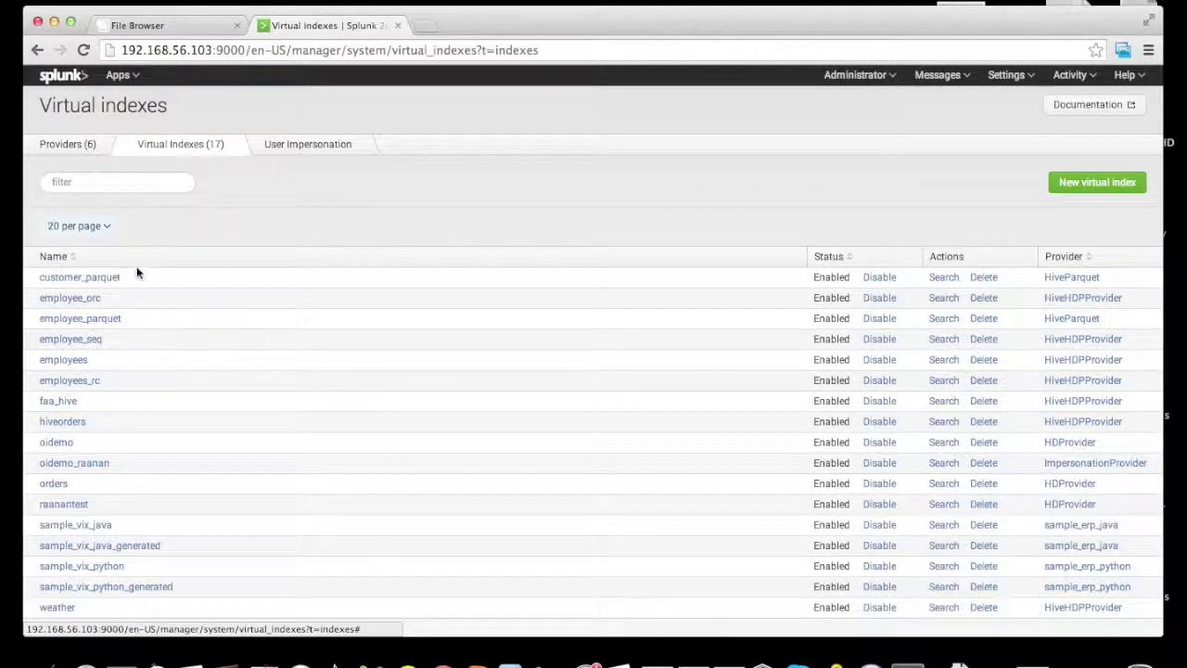
{"action": "scroll", "coordinate": [300, 232], "scroll_direction": "down", "scroll_amount": 2}
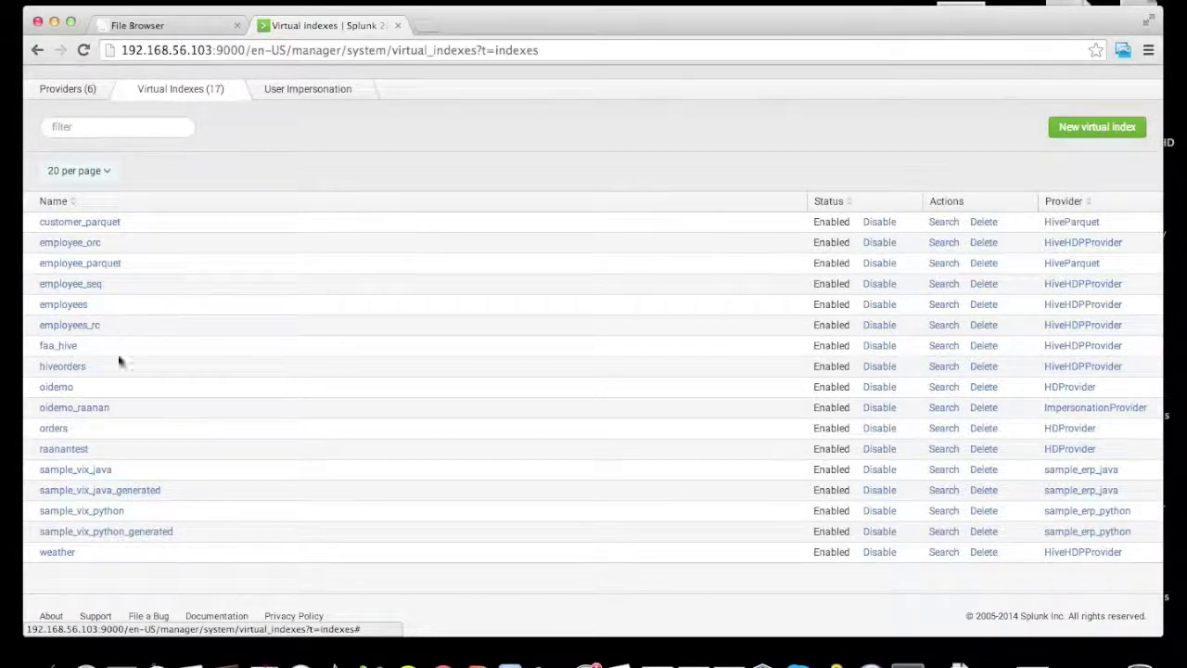
{"action": "left_click", "coordinate": [59, 430]}
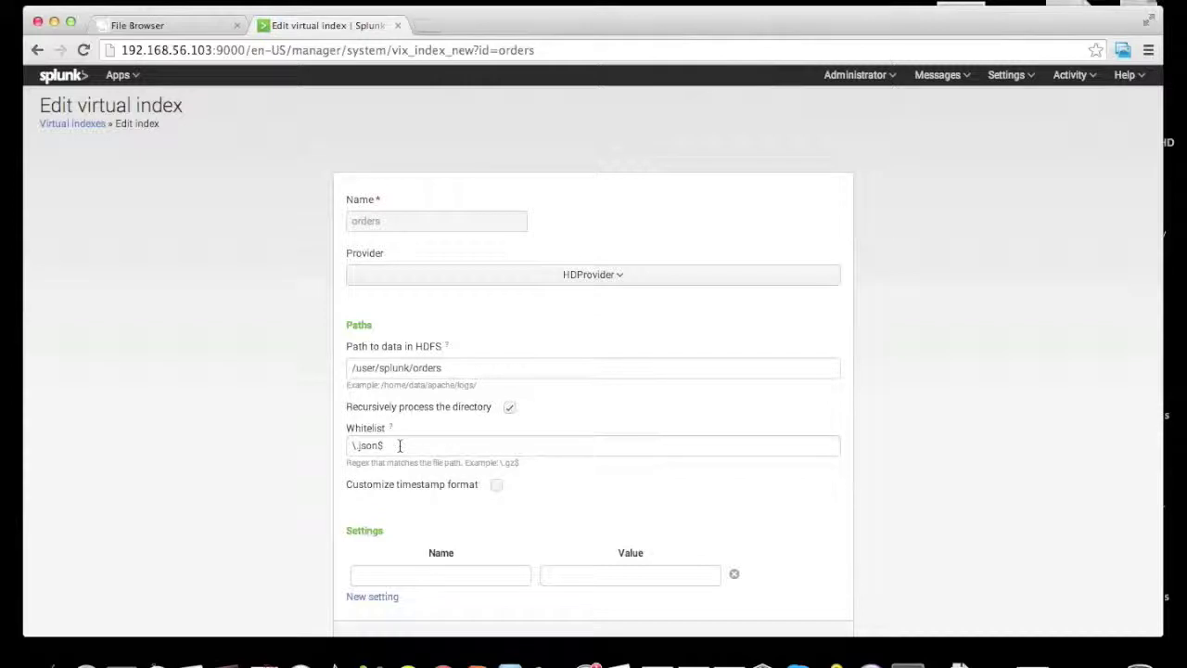
Switch to the Hue File Browser showing the HDFS /user directory
{"action": "key", "text": "super+1"}
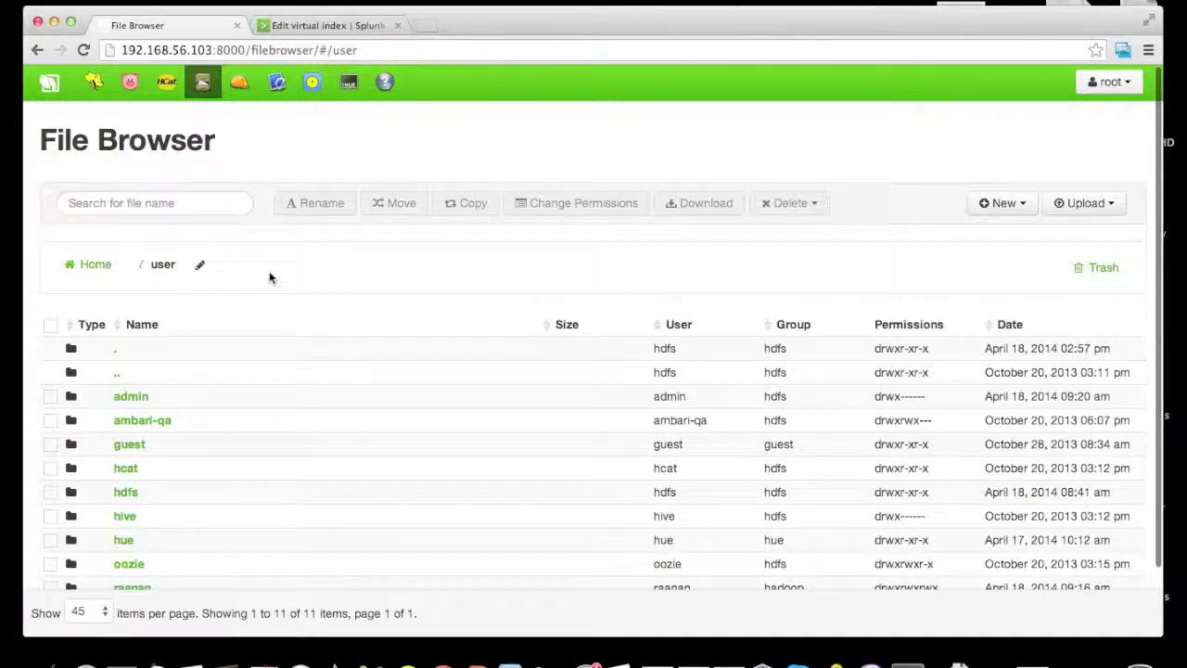
Browse Hue to /user/splunk/orders to see Hunkdata.json, then return to Splunk's orders settings
{"action": "scroll", "coordinate": [269, 276], "scroll_direction": "down", "scroll_amount": 2}
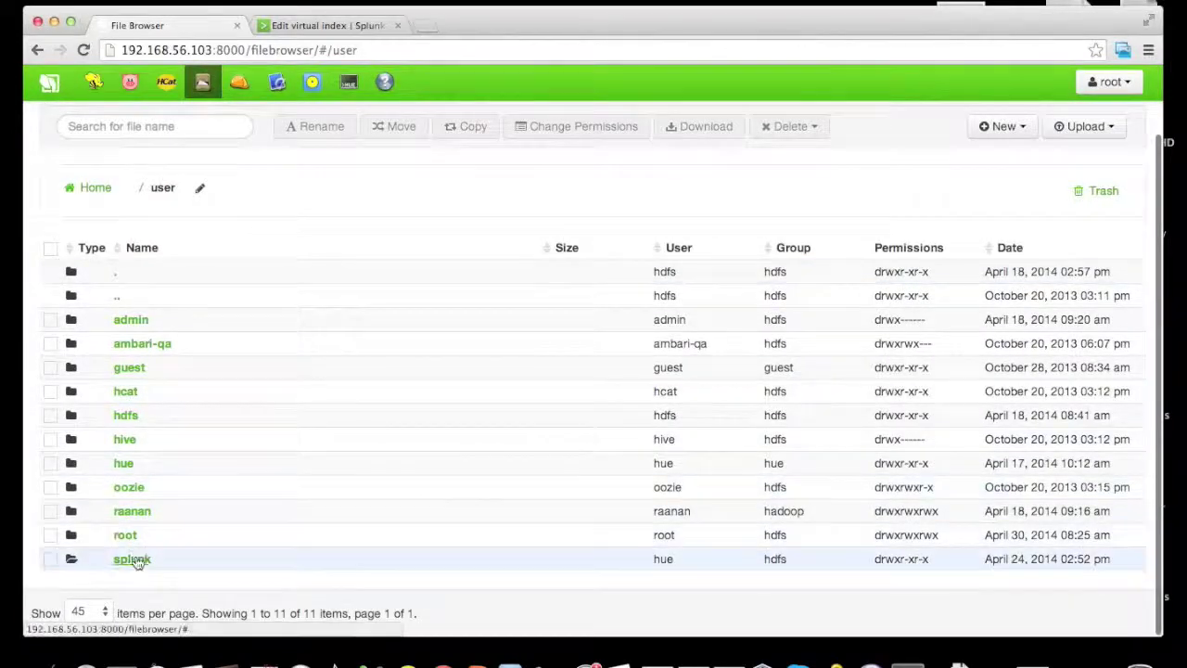
{"action": "left_click", "coordinate": [135, 561]}
{"action": "left_click", "coordinate": [139, 517]}
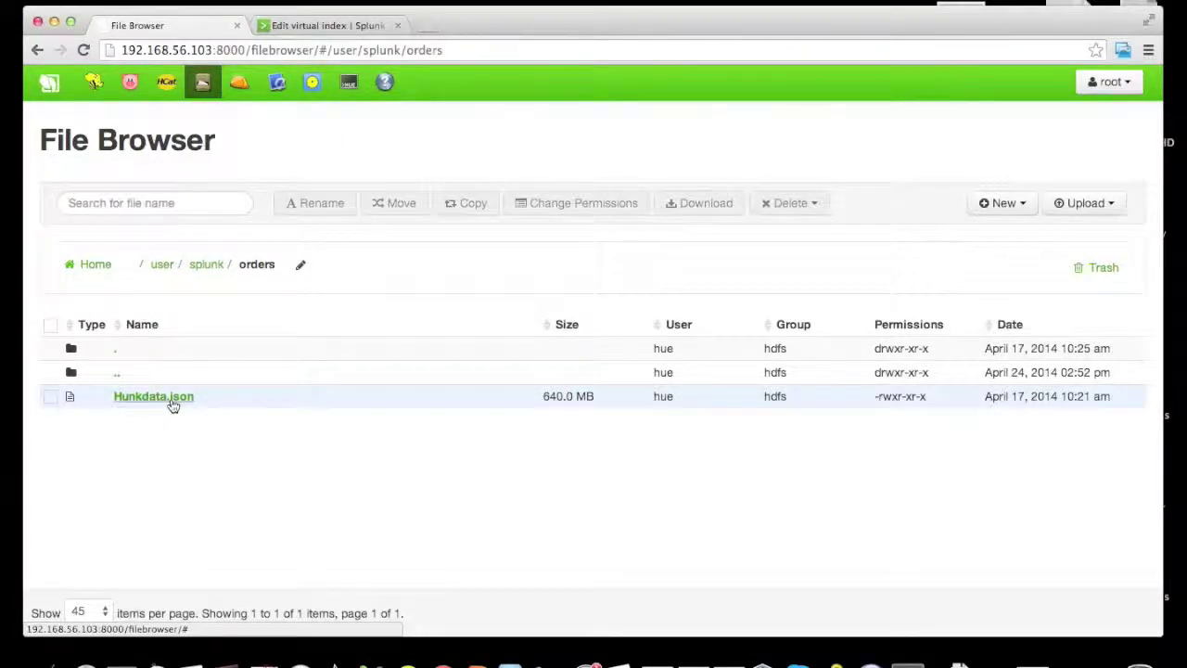
{"action": "left_click", "coordinate": [311, 27]}
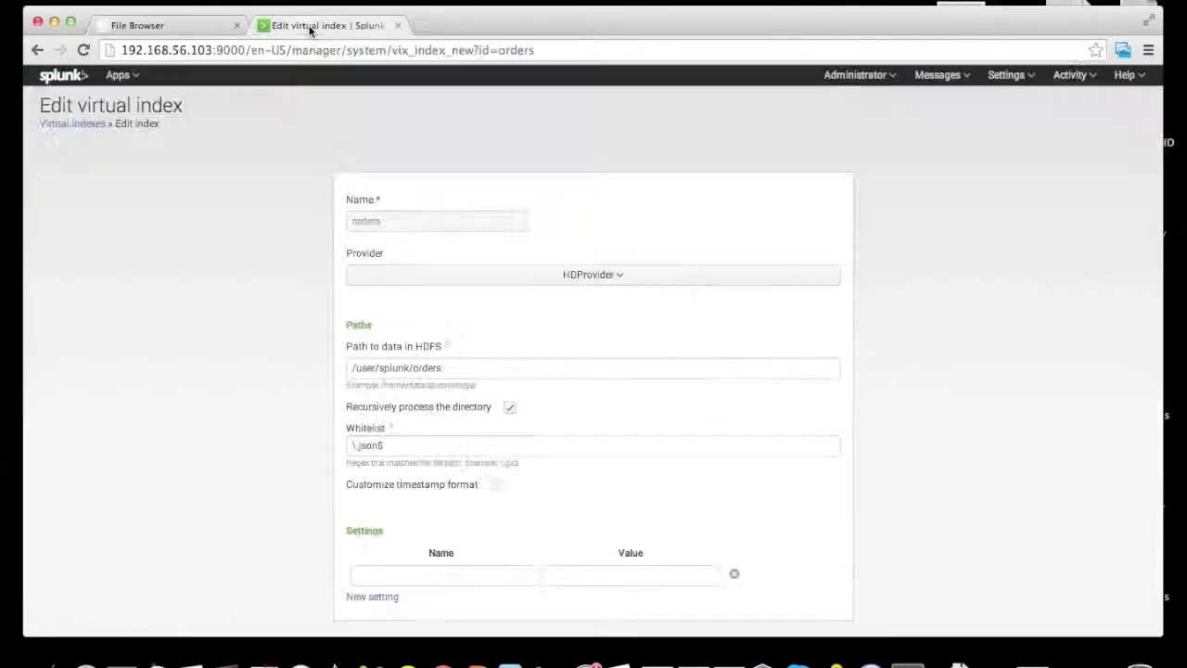
Return to the Virtual indexes list and show 20 per page so all 17 appear
{"action": "left_click", "coordinate": [91, 133]}
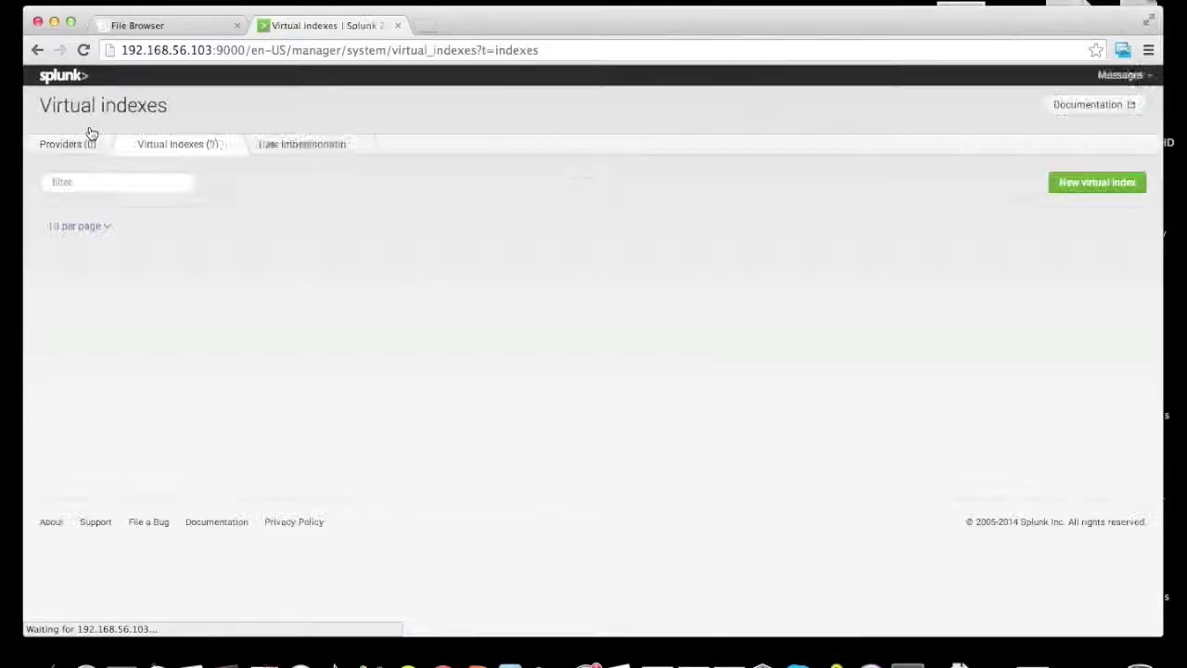
{"action": "left_click", "coordinate": [95, 227]}
{"action": "left_click", "coordinate": [82, 277]}
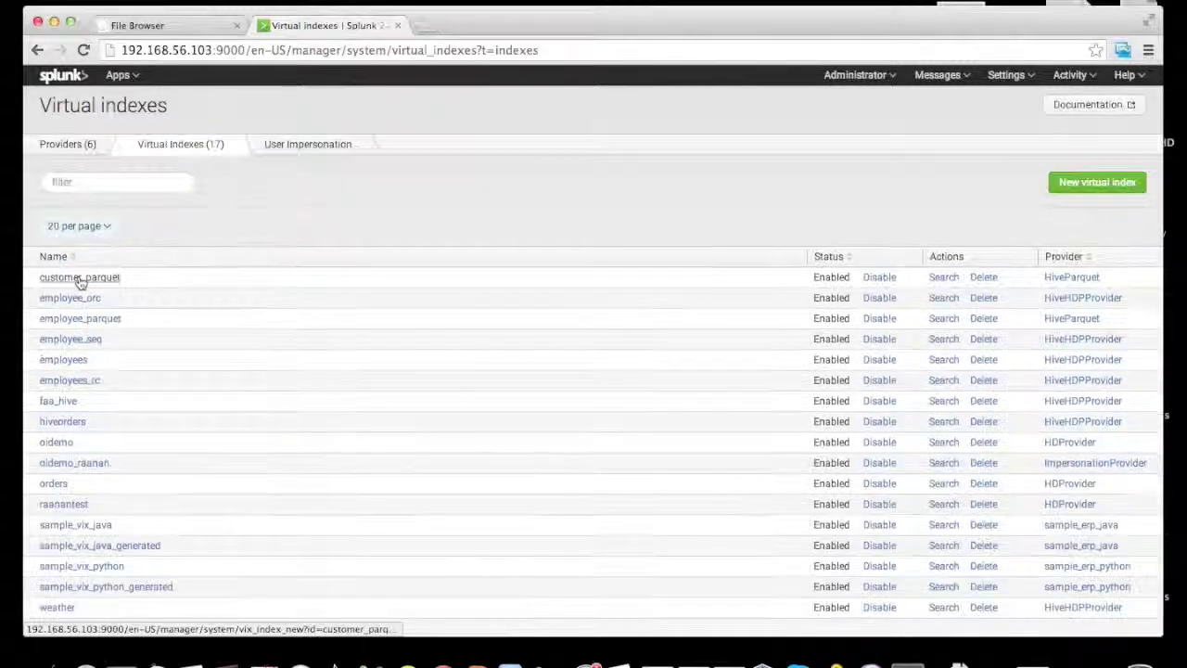
{"action": "scroll", "coordinate": [183, 384], "scroll_direction": "down", "scroll_amount": 2}
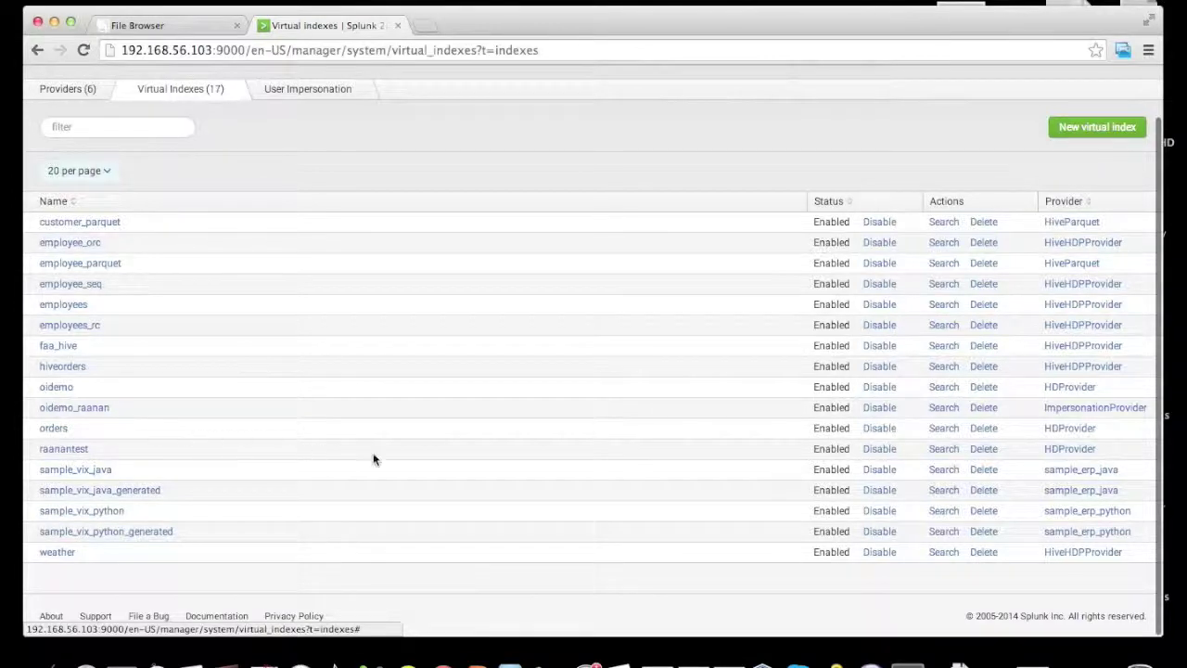
Start a search on index=orders from the orders row's Search action
{"action": "left_click", "coordinate": [944, 430]}
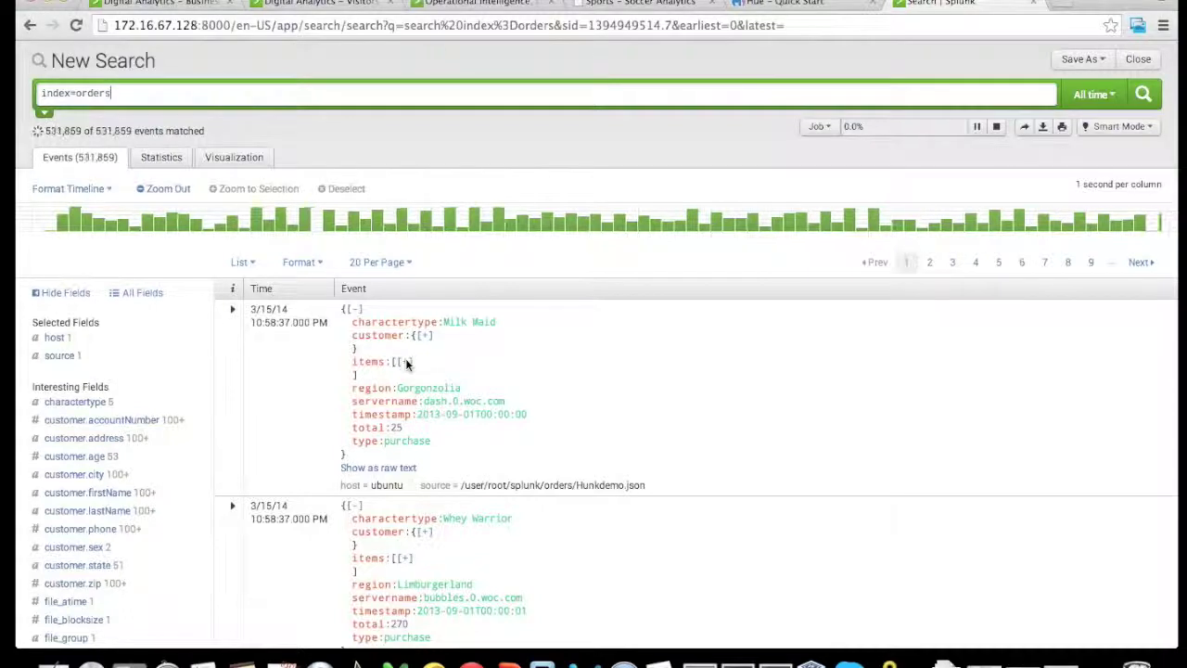
Expand the first event's items to show the Vegan Friendly Gloves armor item and its fields
{"action": "left_click", "coordinate": [405, 363]}
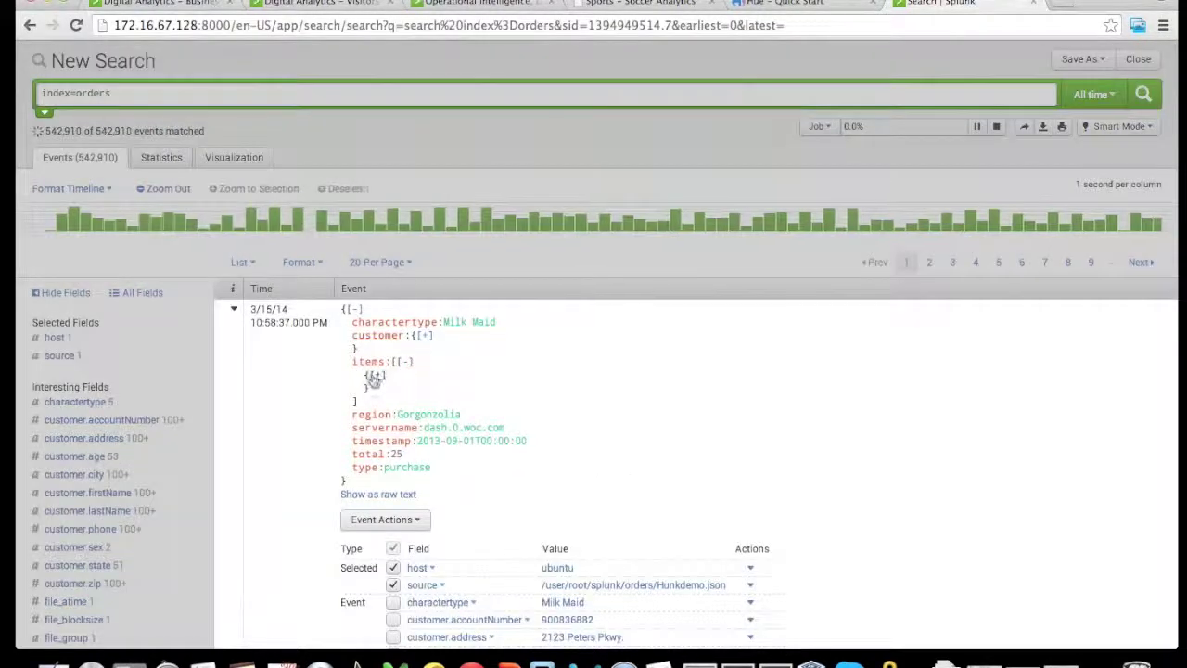
{"action": "left_click", "coordinate": [376, 376]}
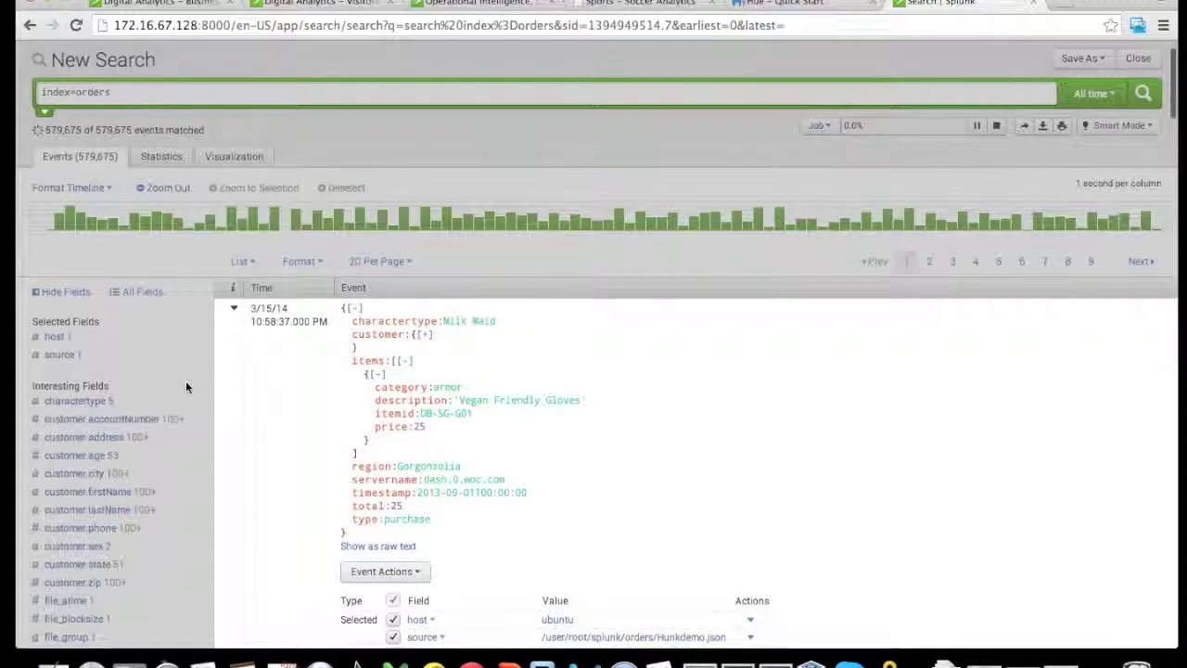
{"action": "scroll", "coordinate": [185, 387], "scroll_direction": "down", "scroll_amount": 4}
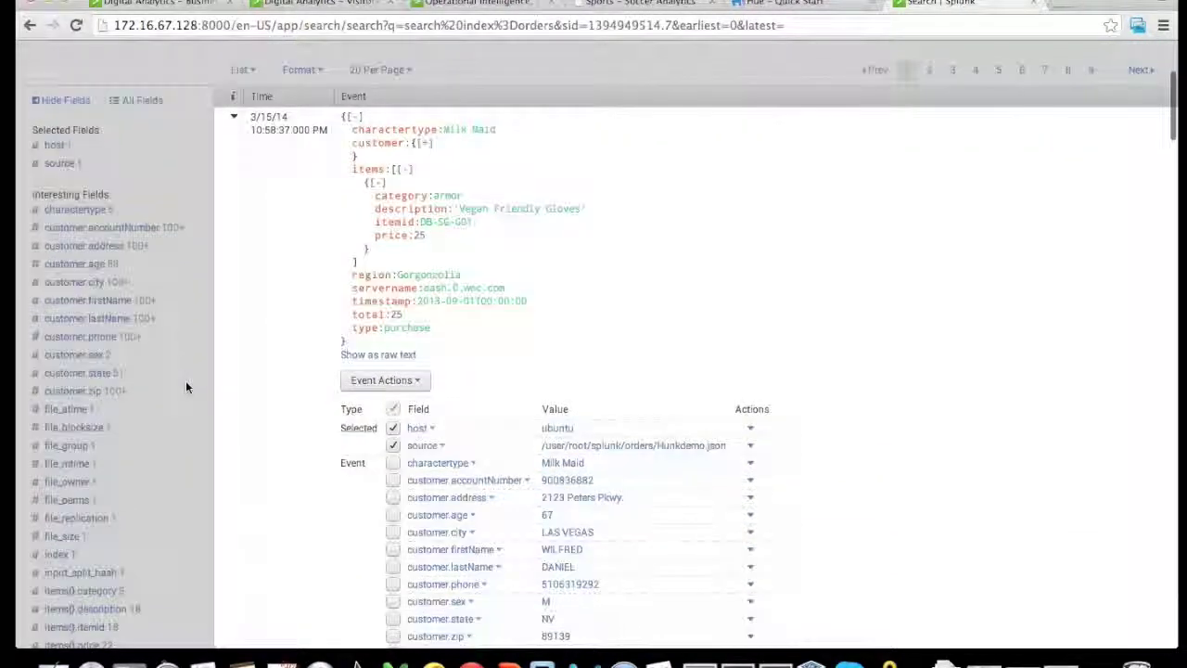
{"action": "scroll", "coordinate": [185, 386], "scroll_direction": "down", "scroll_amount": 5}
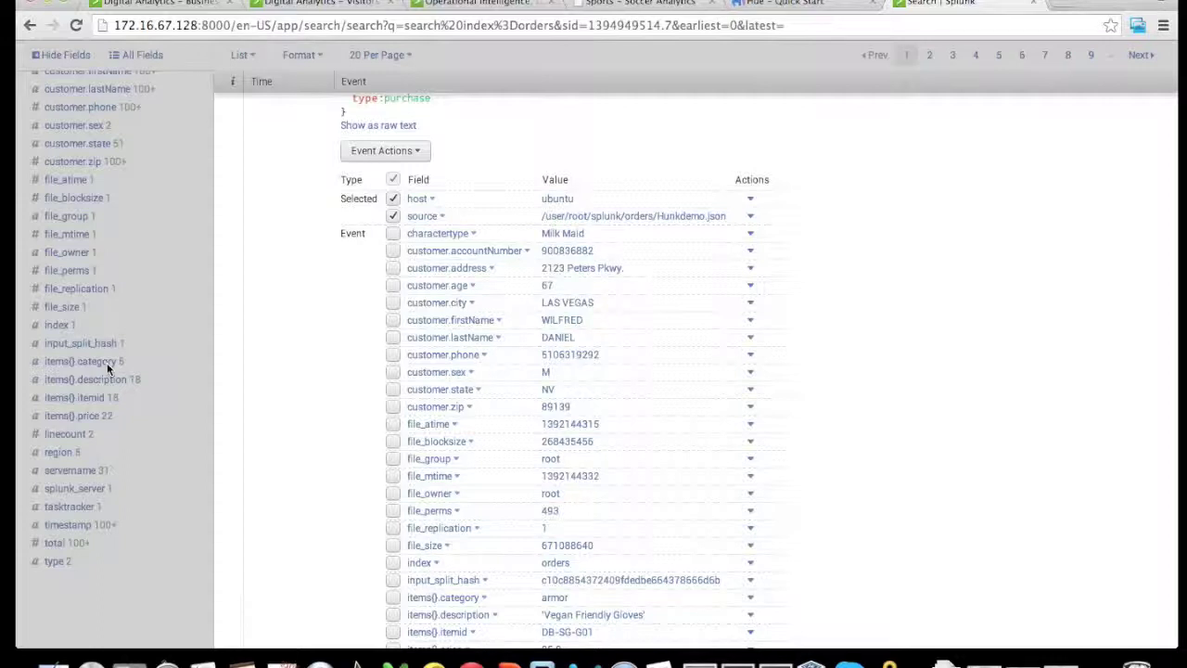
Open the items{}.category field summary and chart its top values
{"action": "left_click", "coordinate": [80, 361]}
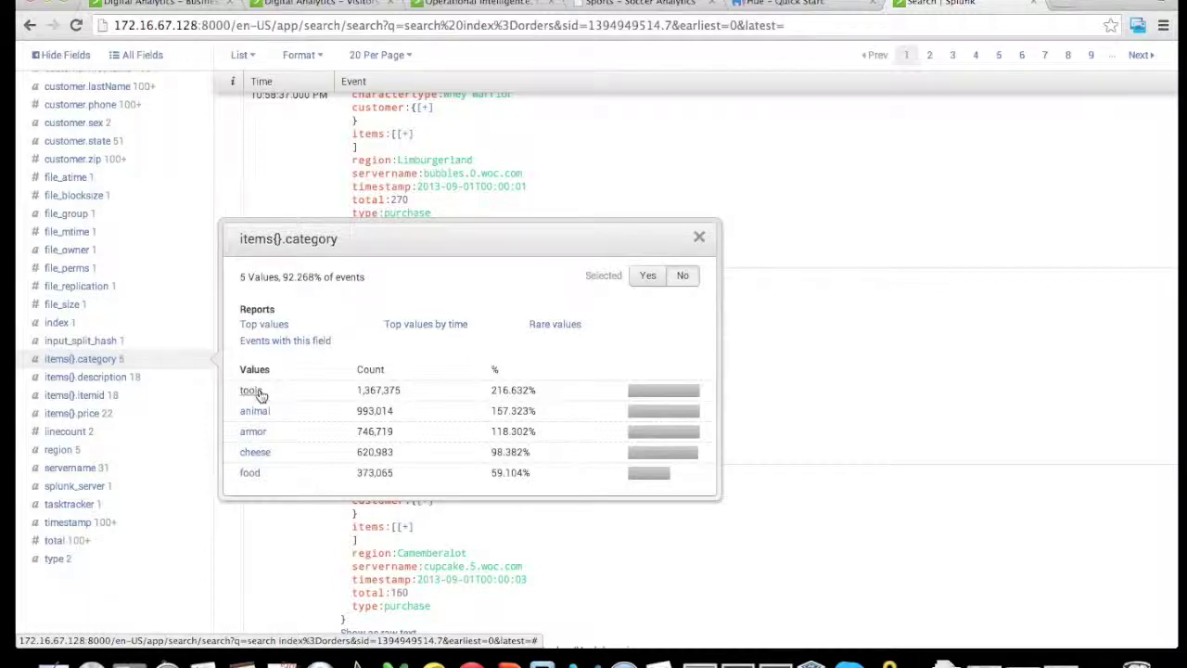
{"action": "left_click", "coordinate": [274, 326]}
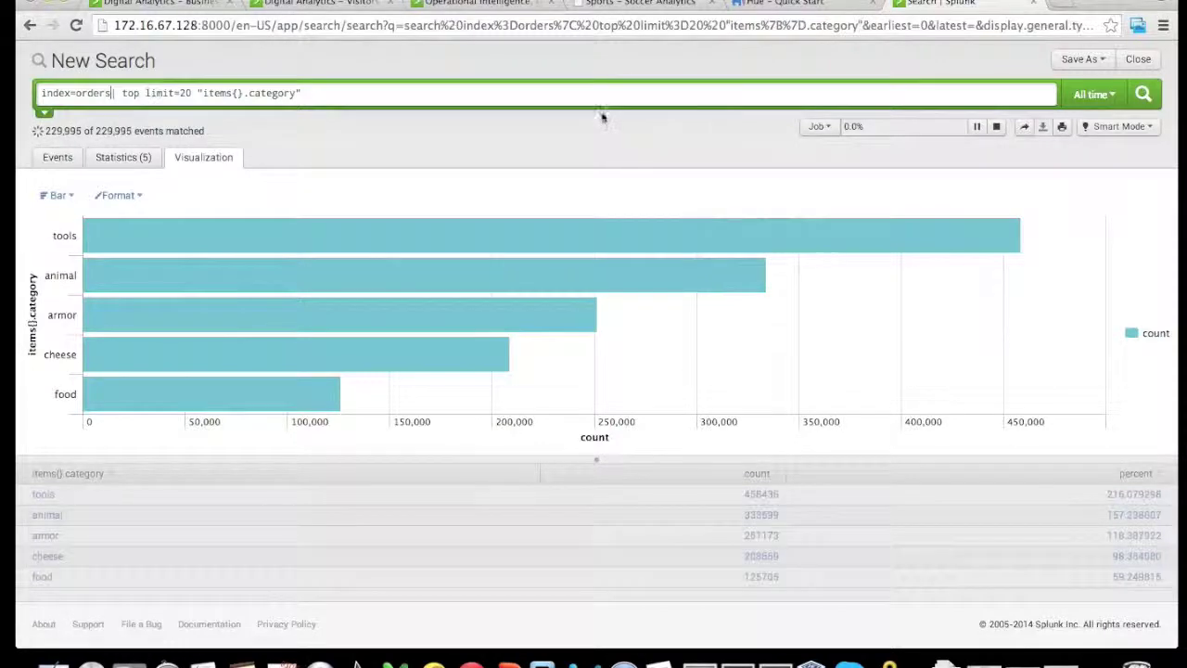
Switch to the Hue browser tab showing the Hue 2.5.0 Quick Start Wizard
{"action": "left_click", "coordinate": [748, 6]}
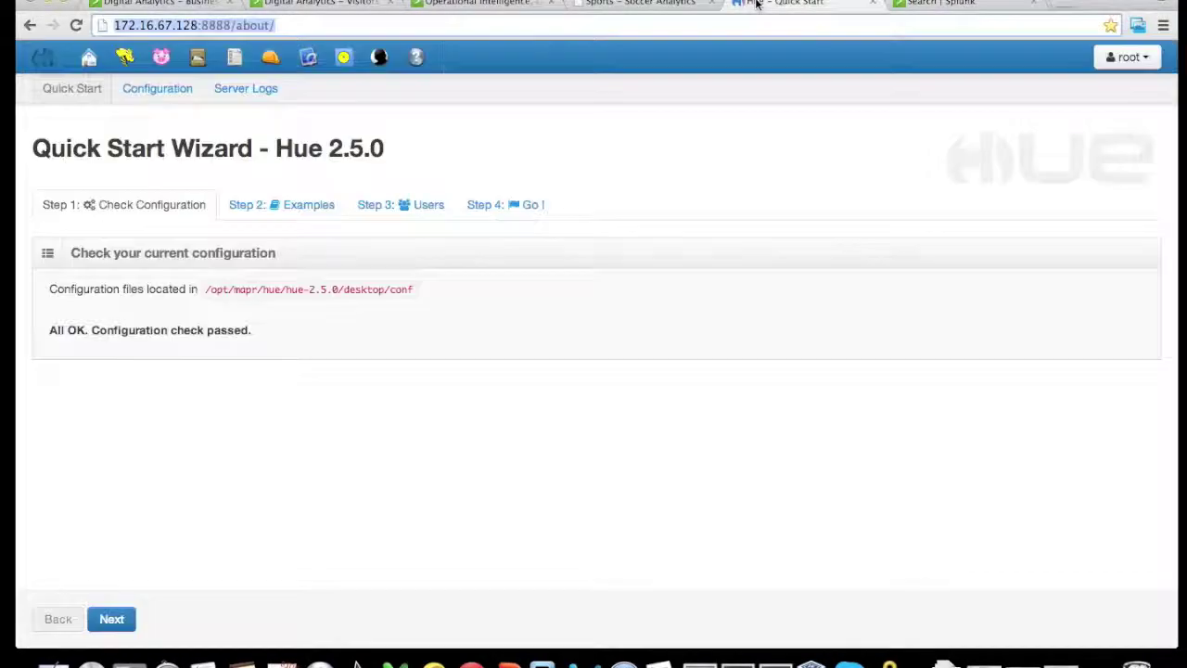
Review the Hadoop jobs in Hue's Job Browser, then open the Digital Analytics – Business dashboard
{"action": "left_click", "coordinate": [270, 58]}
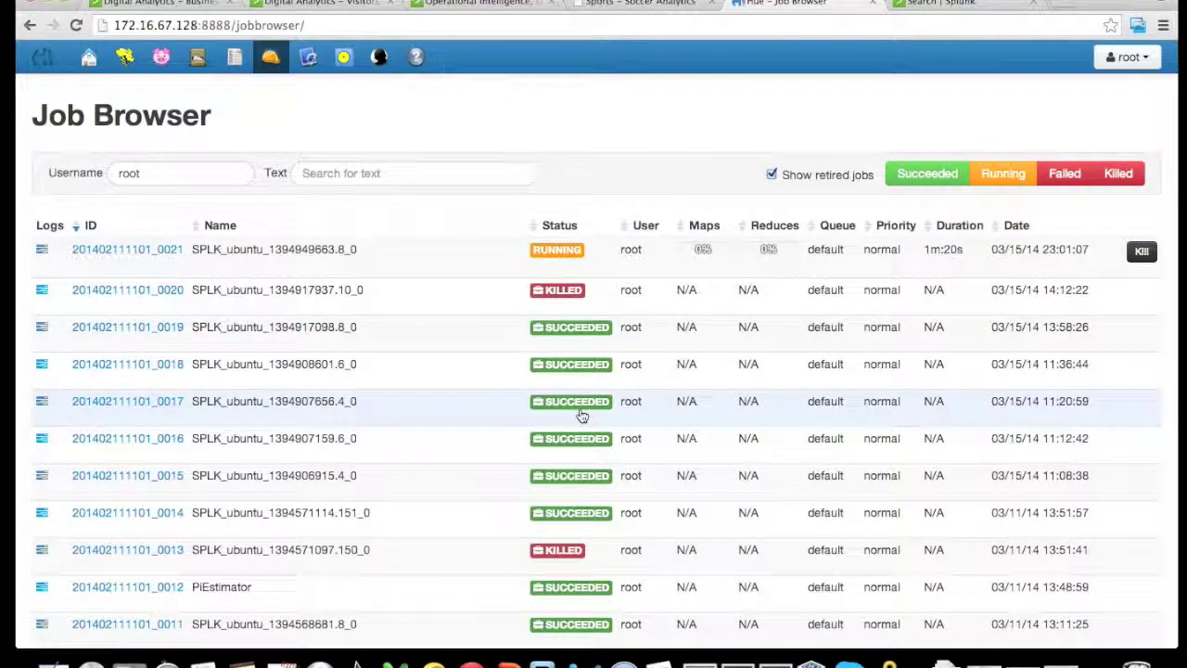
{"action": "scroll", "coordinate": [580, 418], "scroll_direction": "down", "scroll_amount": 1}
{"action": "scroll", "coordinate": [580, 415], "scroll_direction": "up", "scroll_amount": 1}
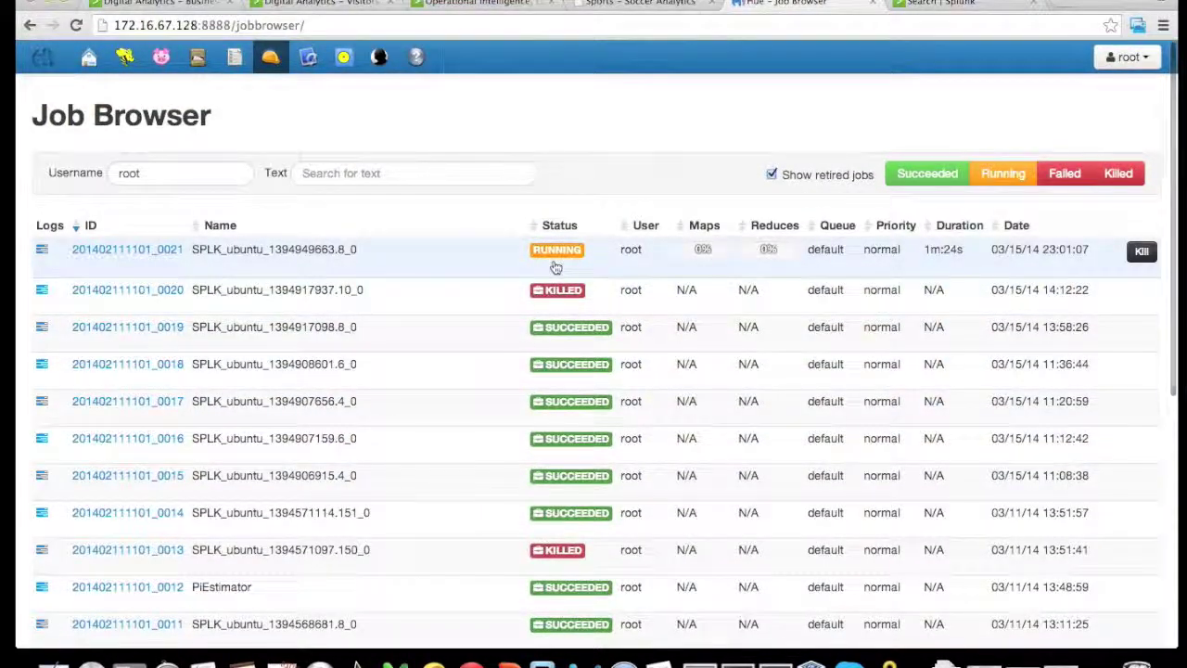
{"action": "left_click", "coordinate": [162, 8]}
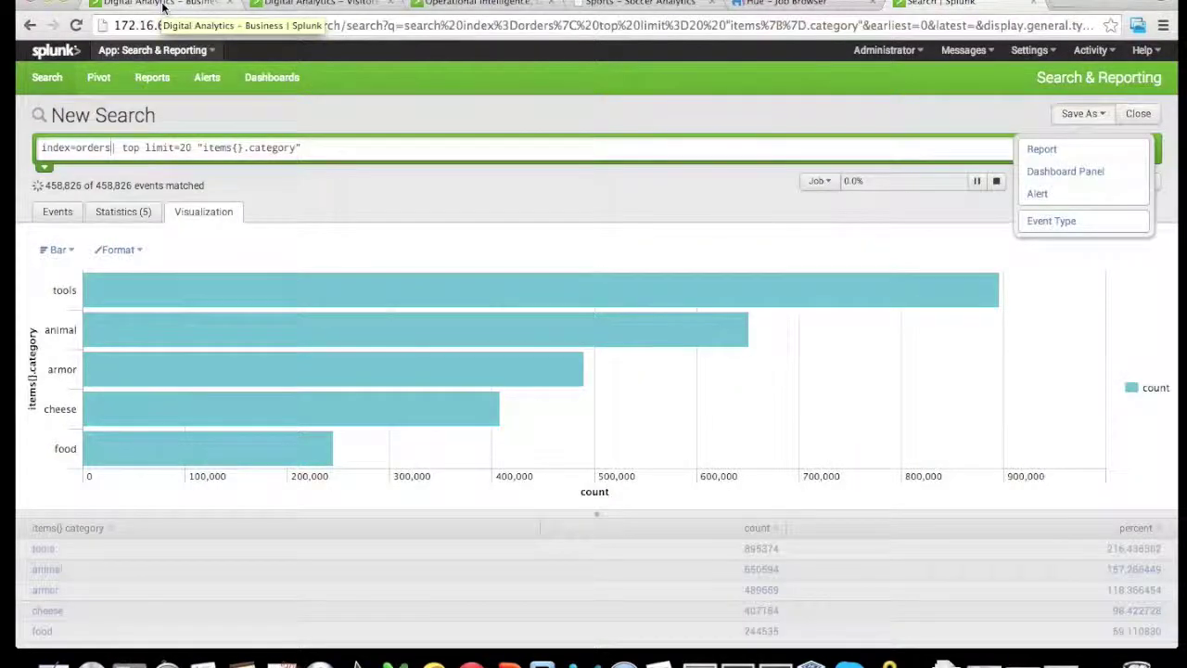
{"action": "left_click", "coordinate": [163, 8]}
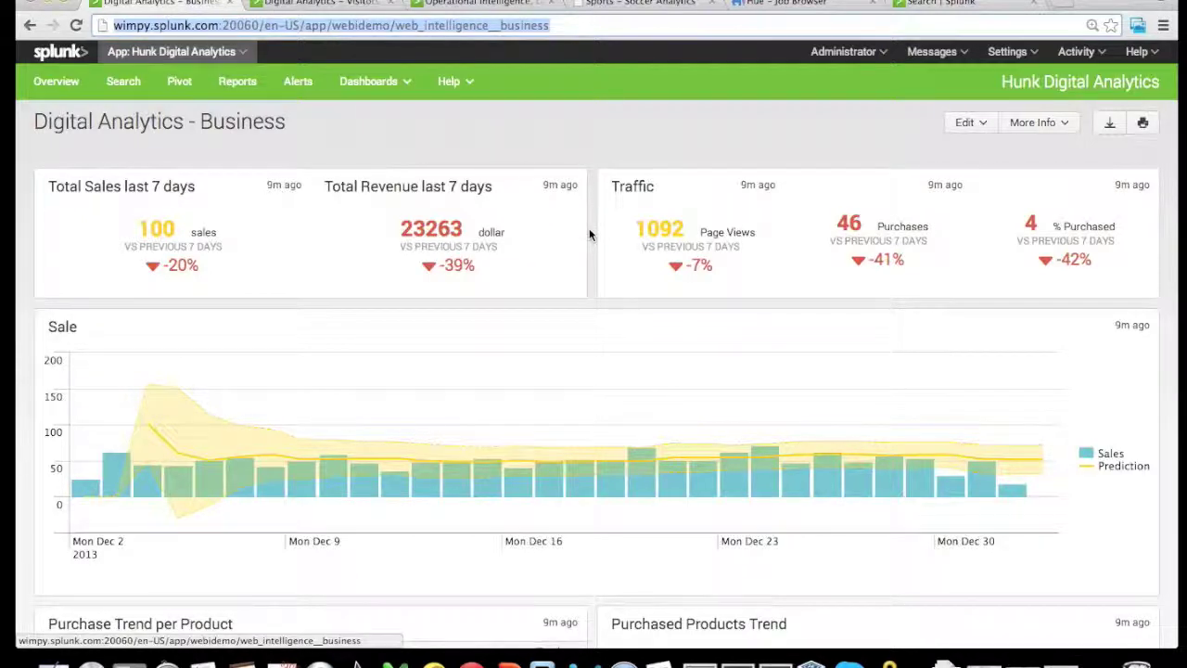
{"action": "scroll", "coordinate": [589, 234], "scroll_direction": "down", "scroll_amount": 1}
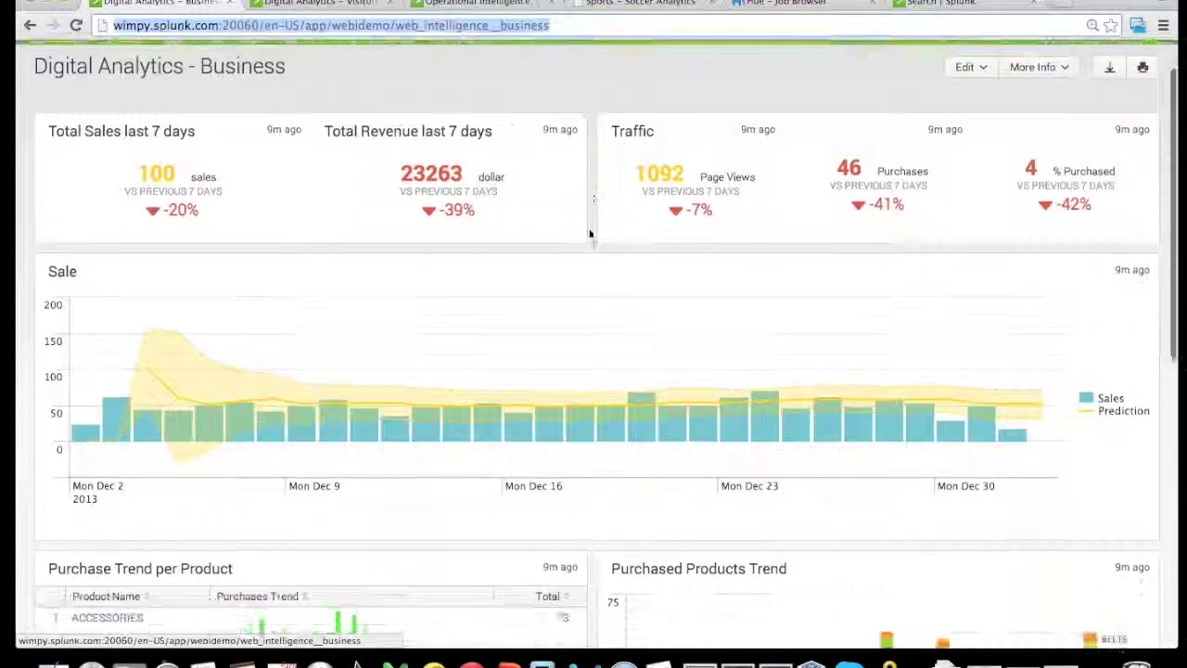
{"action": "scroll", "coordinate": [590, 235], "scroll_direction": "down", "scroll_amount": 4}
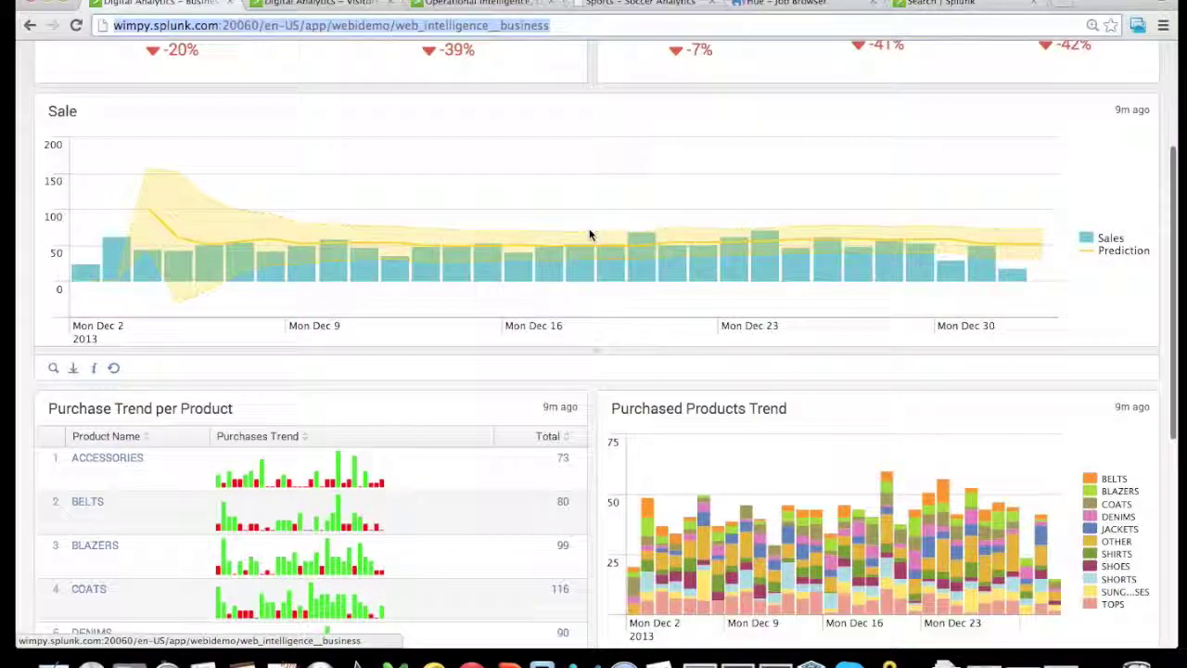
{"action": "scroll", "coordinate": [590, 235], "scroll_direction": "down", "scroll_amount": 5}
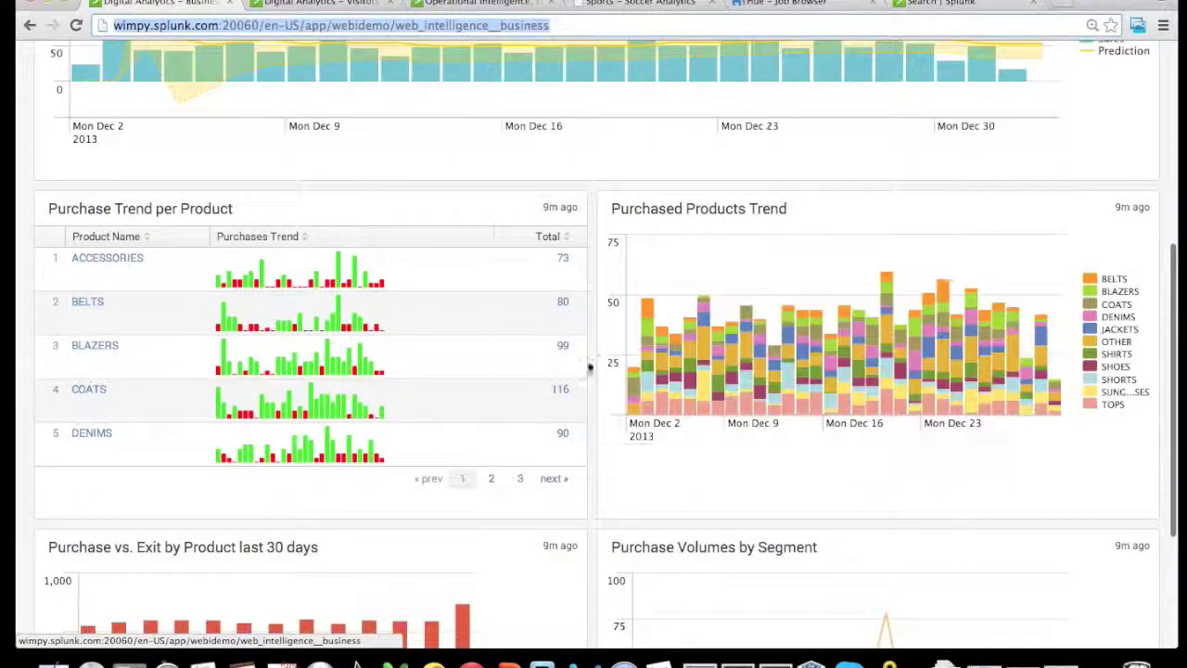
{"action": "scroll", "coordinate": [594, 369], "scroll_direction": "down", "scroll_amount": 5}
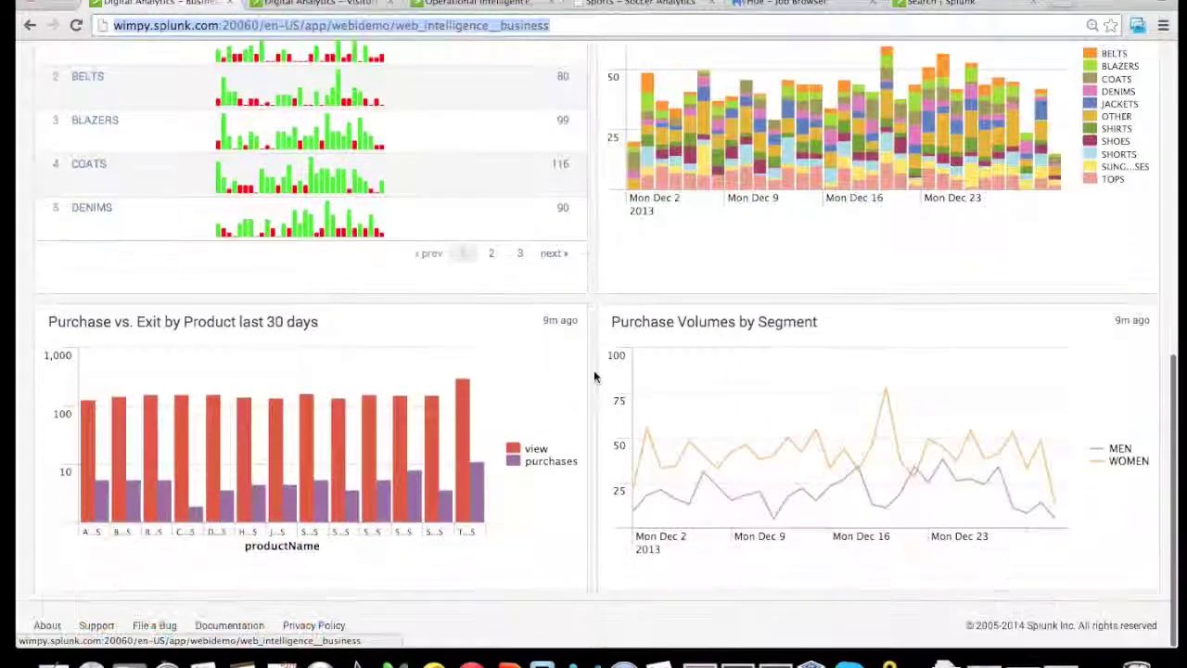
{"action": "scroll", "coordinate": [595, 377], "scroll_direction": "up", "scroll_amount": 3}
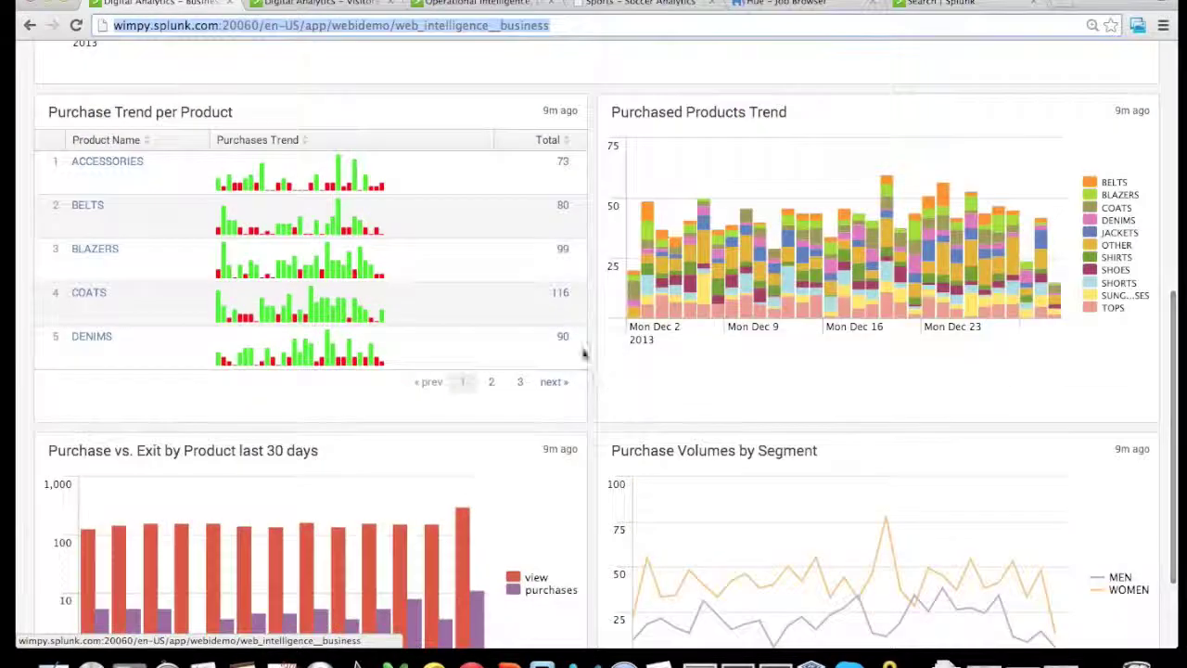
Scroll through the Digital Analytics – Visitors dashboard, then switch to the Sports – Soccer Analytics dashboard
{"action": "left_click", "coordinate": [316, 3]}
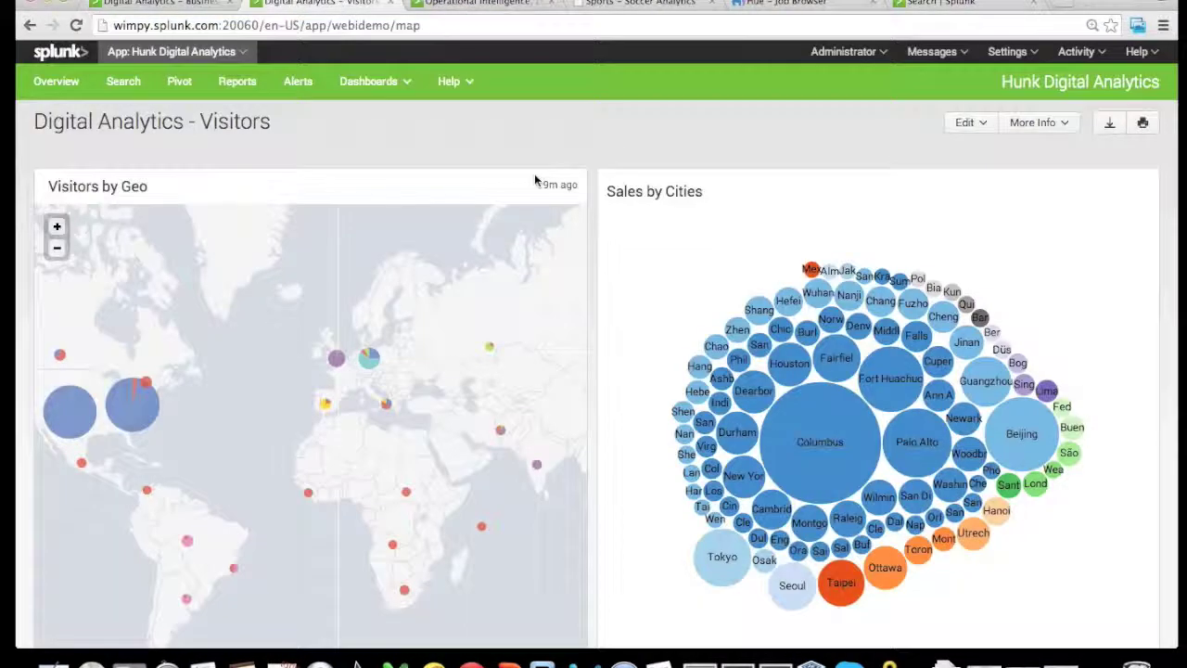
{"action": "scroll", "coordinate": [594, 229], "scroll_direction": "down", "scroll_amount": 4}
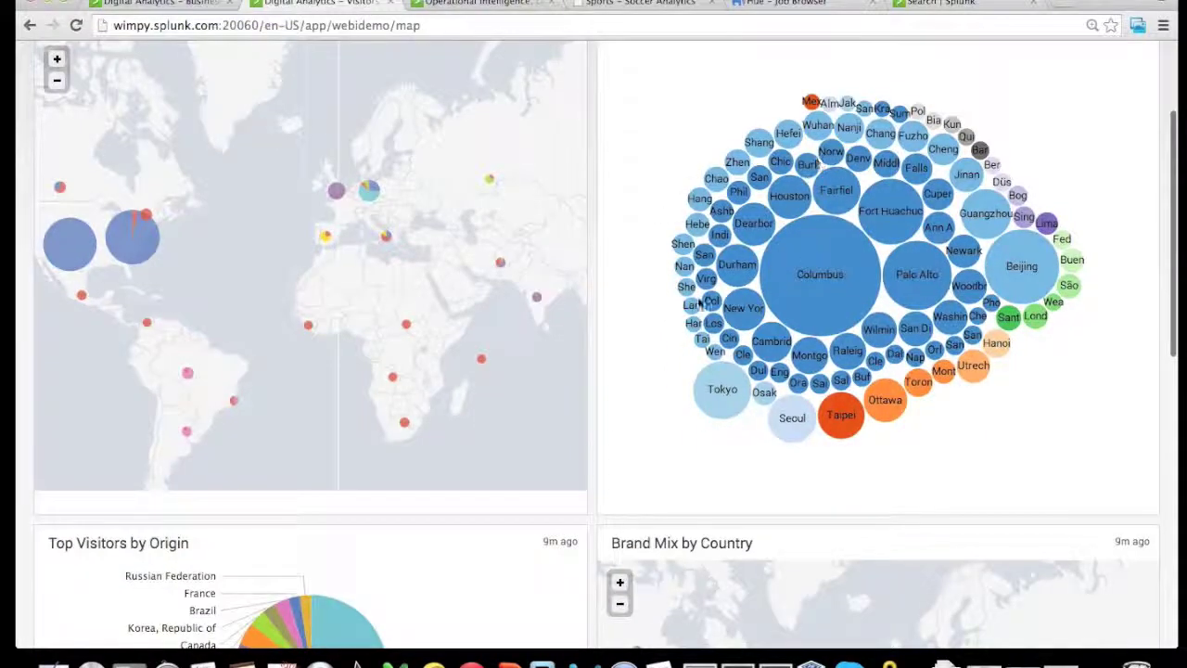
{"action": "scroll", "coordinate": [594, 317], "scroll_direction": "down", "scroll_amount": 12}
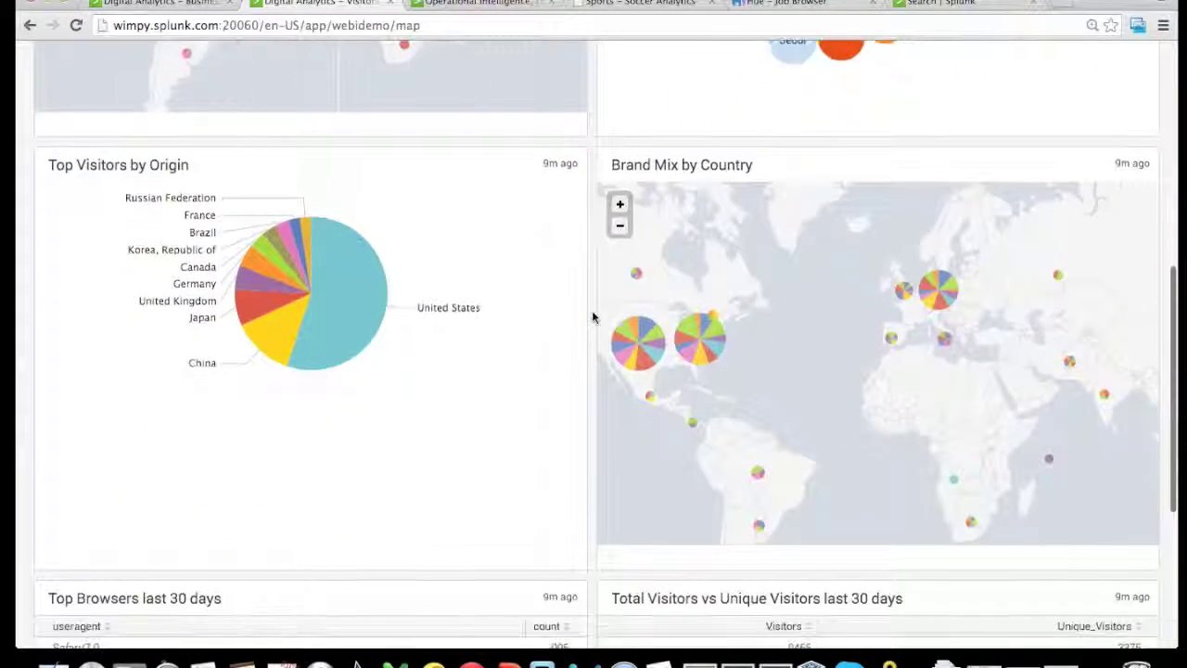
{"action": "scroll", "coordinate": [594, 317], "scroll_direction": "down", "scroll_amount": 3}
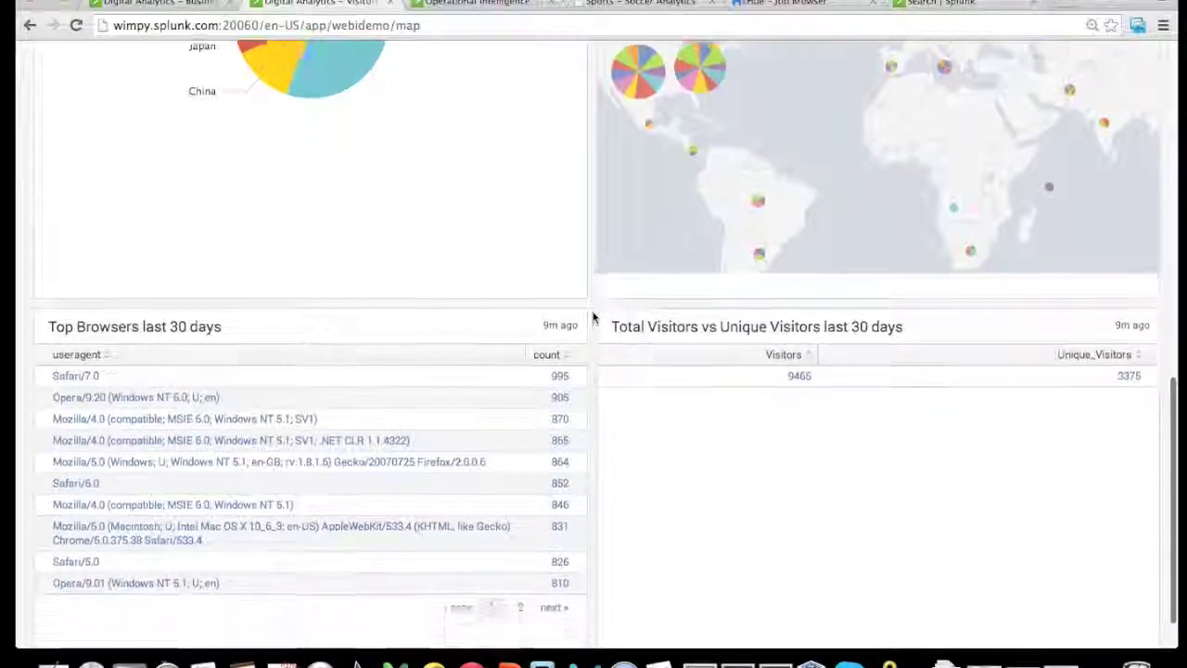
{"action": "scroll", "coordinate": [593, 317], "scroll_direction": "up", "scroll_amount": 15}
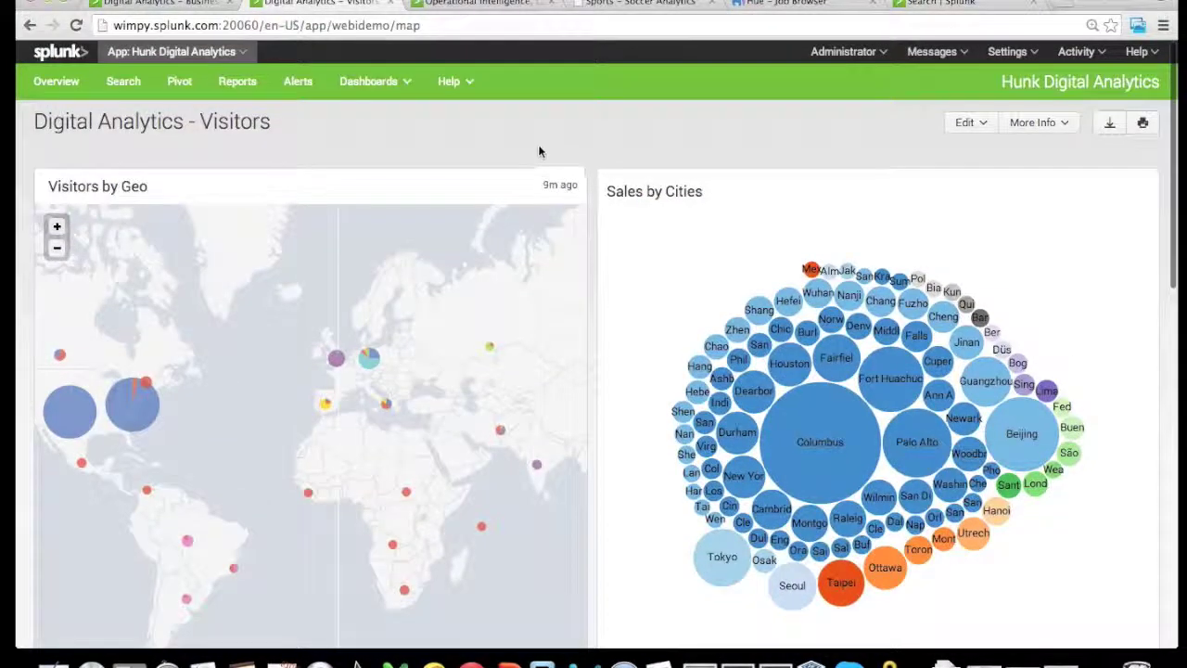
{"action": "left_click", "coordinate": [627, 6]}
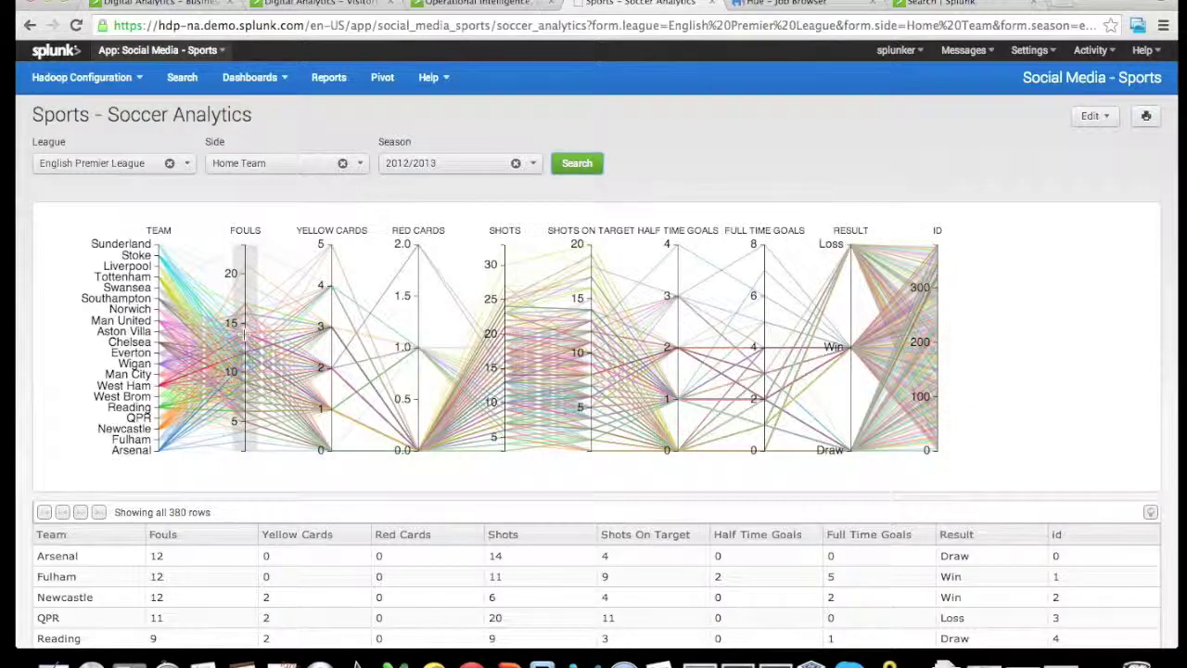
Filter matches on the Fouls axis from about 14–15 up, clear it, then go to splunk.com
{"action": "left_click_drag", "start_coordinate": [244, 332], "coordinate": [247, 236]}
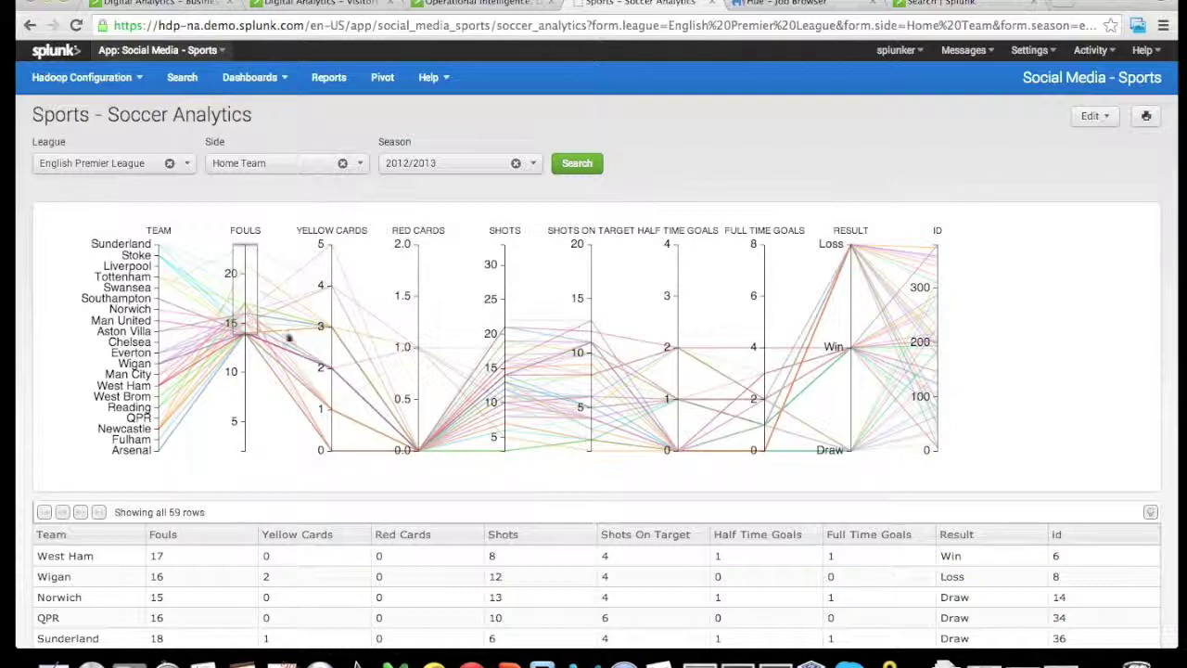
{"action": "left_click", "coordinate": [331, 357]}
{"action": "left_click", "coordinate": [247, 367]}
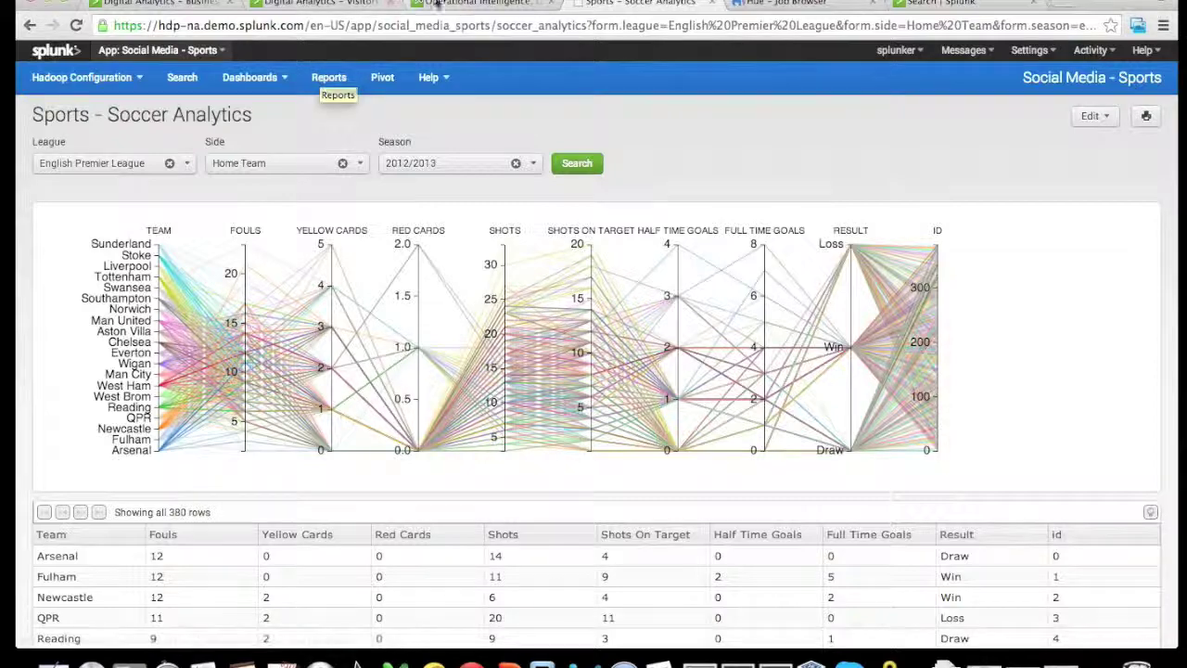
{"action": "left_click", "coordinate": [443, 5]}
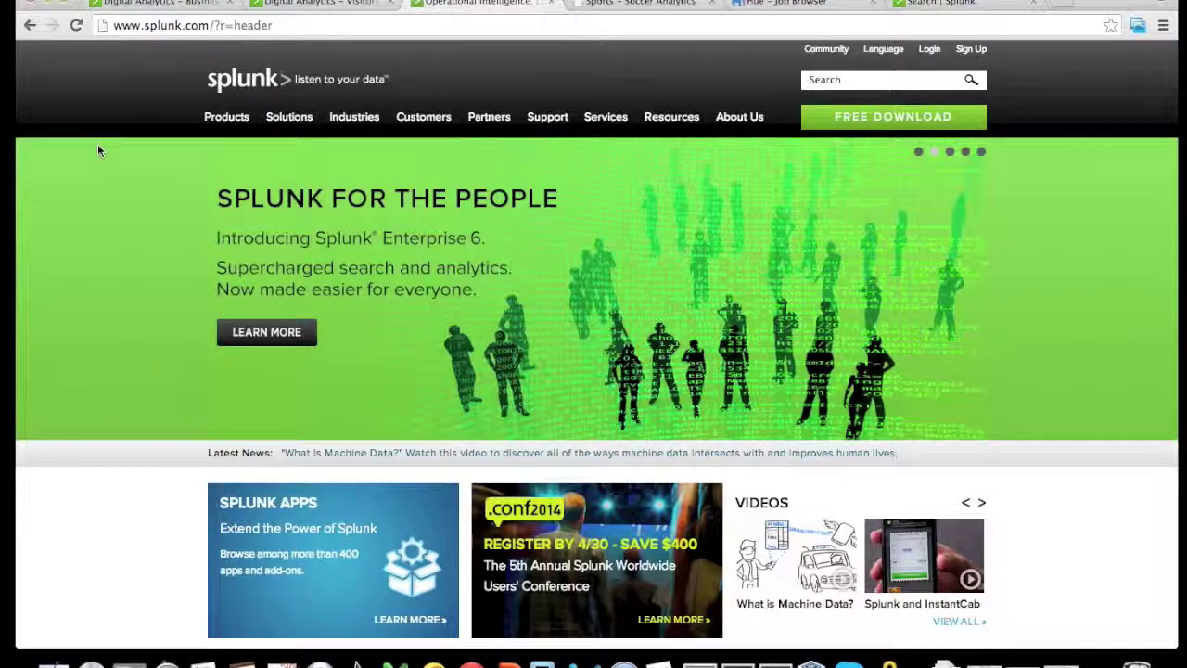
Open the Hunk: Splunk Analytics for Hadoop page from the Solutions menu under Big Data
{"action": "mouse_move", "coordinate": [279, 118]}
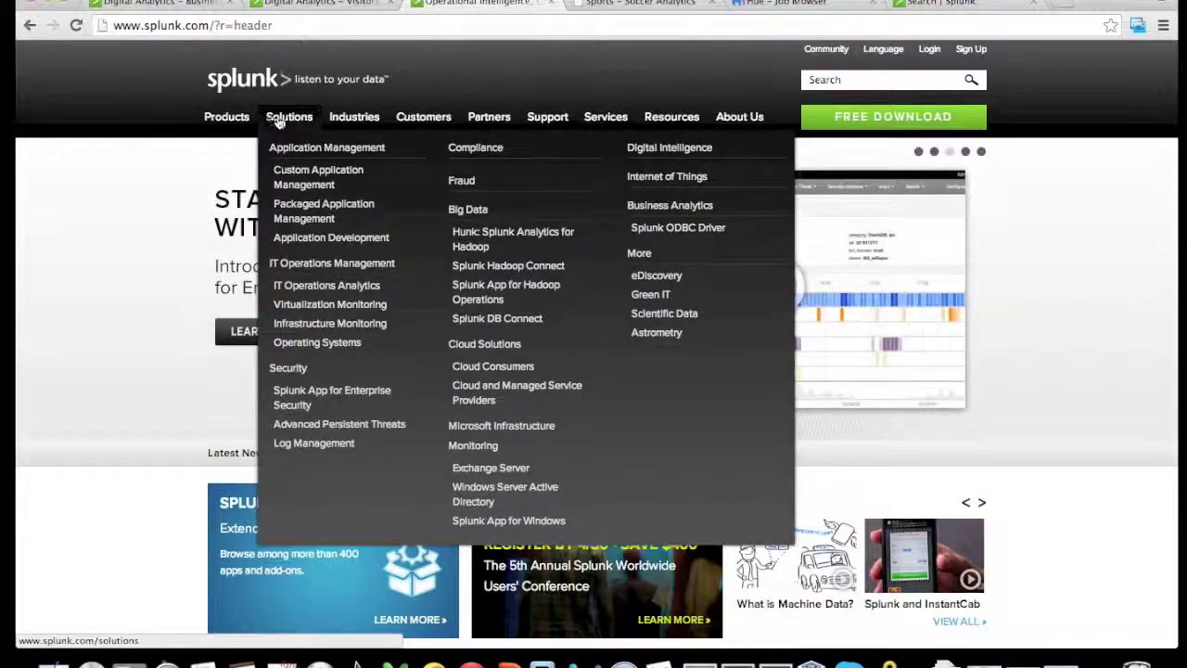
{"action": "left_click", "coordinate": [501, 238]}
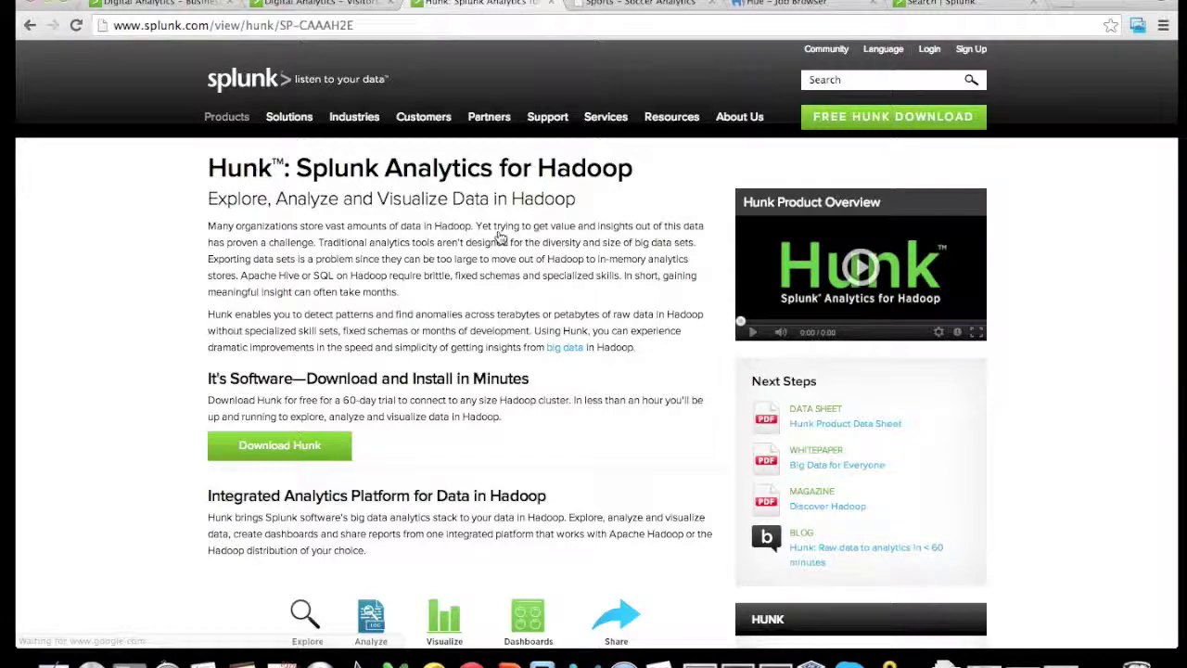
{"action": "scroll", "coordinate": [621, 368], "scroll_direction": "down", "scroll_amount": 4}
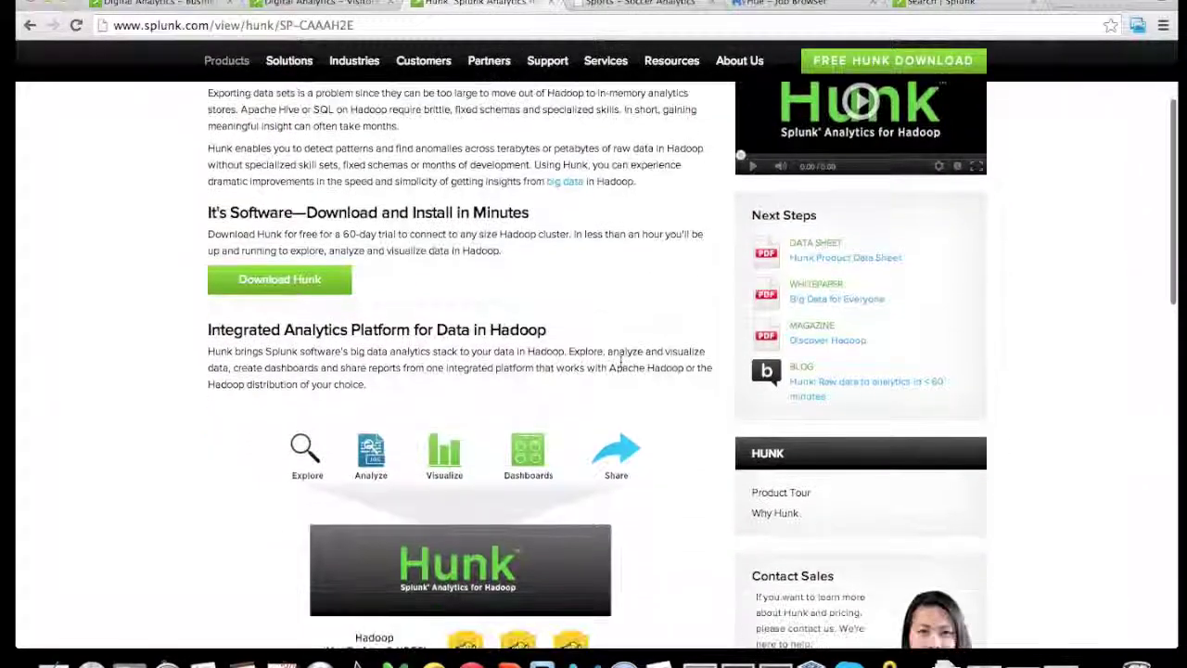
{"action": "scroll", "coordinate": [622, 367], "scroll_direction": "down", "scroll_amount": 5}
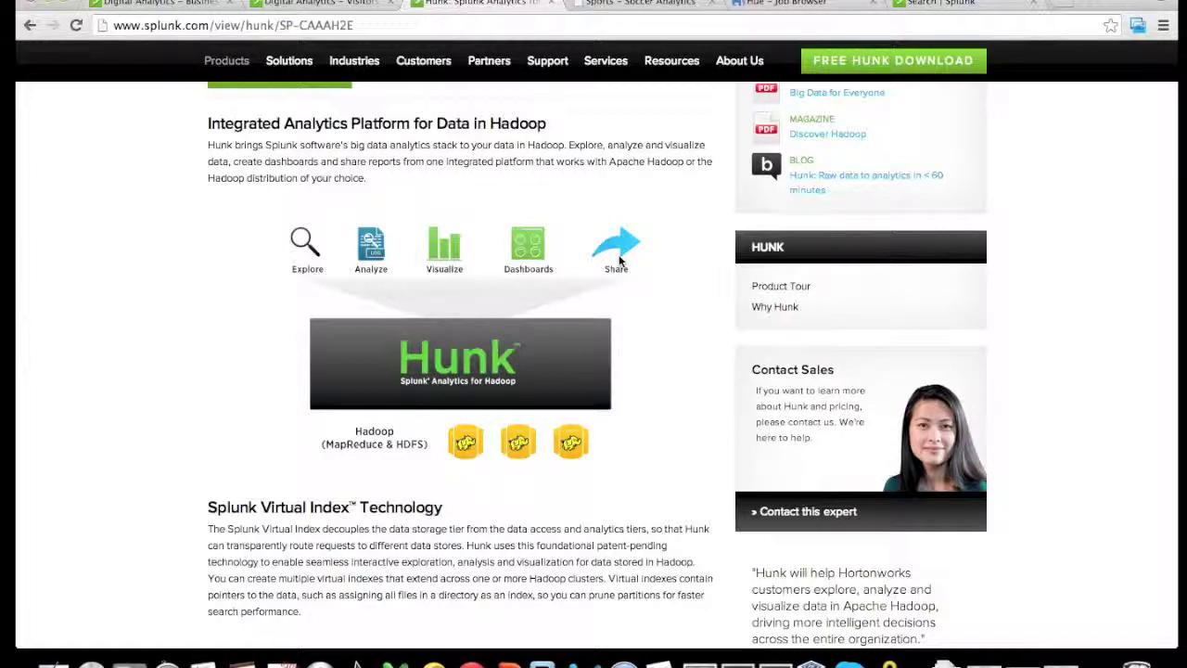
{"action": "scroll", "coordinate": [621, 260], "scroll_direction": "down", "scroll_amount": 5}
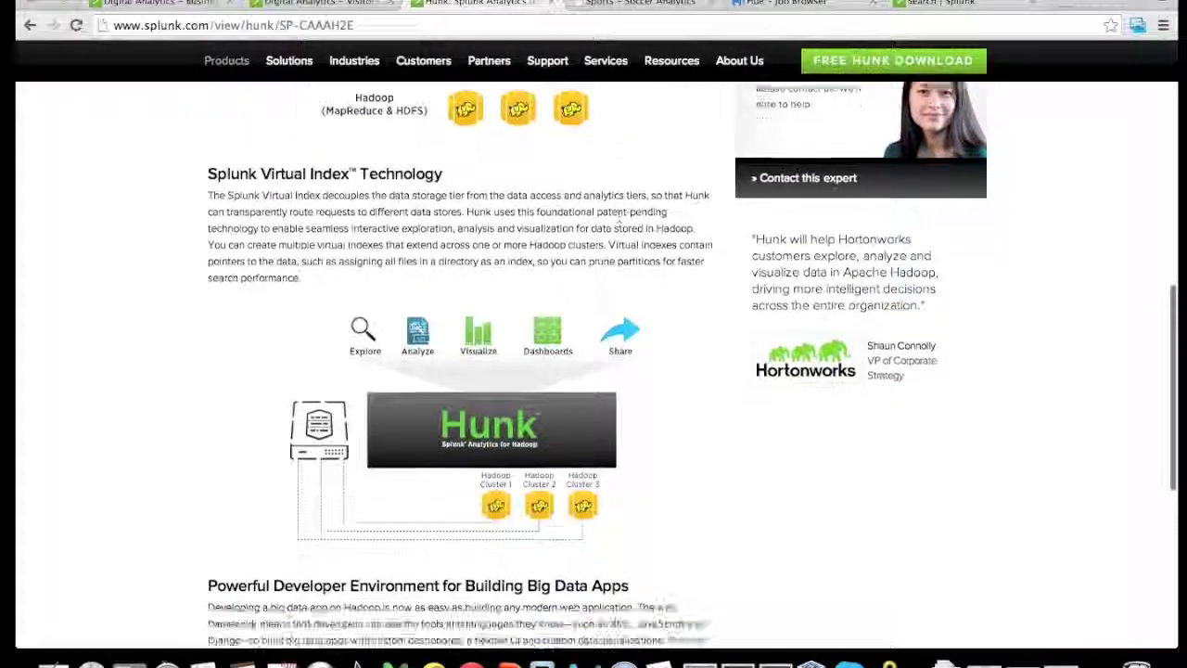
{"action": "scroll", "coordinate": [620, 261], "scroll_direction": "down", "scroll_amount": 1}
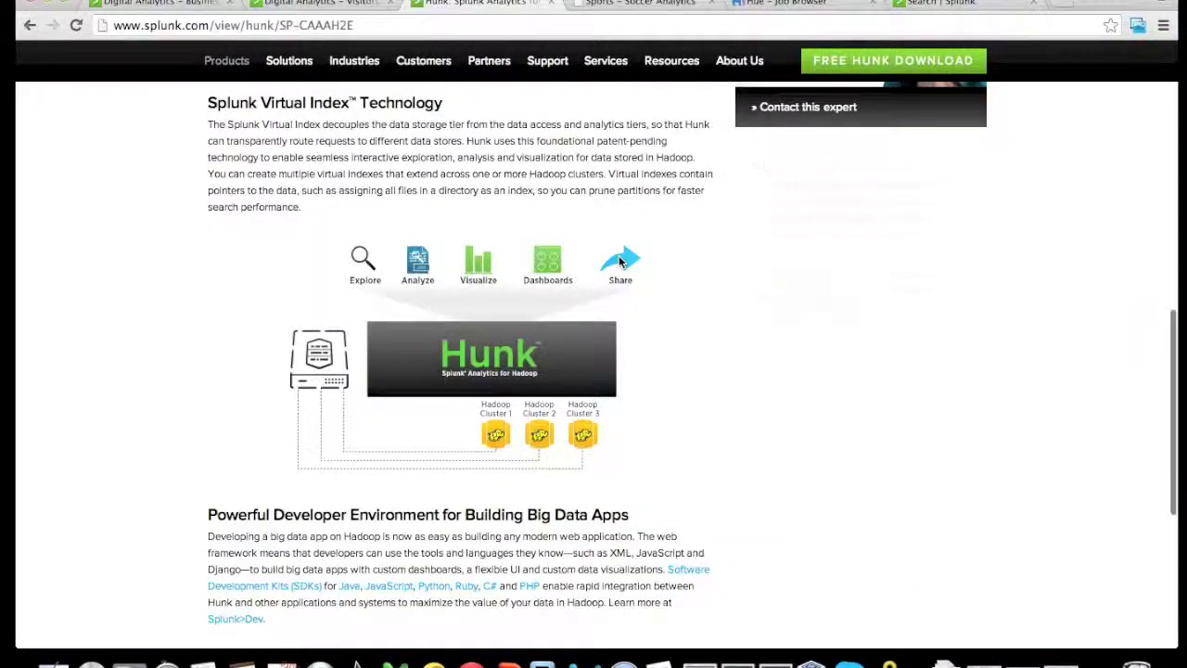
{"action": "scroll", "coordinate": [621, 260], "scroll_direction": "down", "scroll_amount": 5}
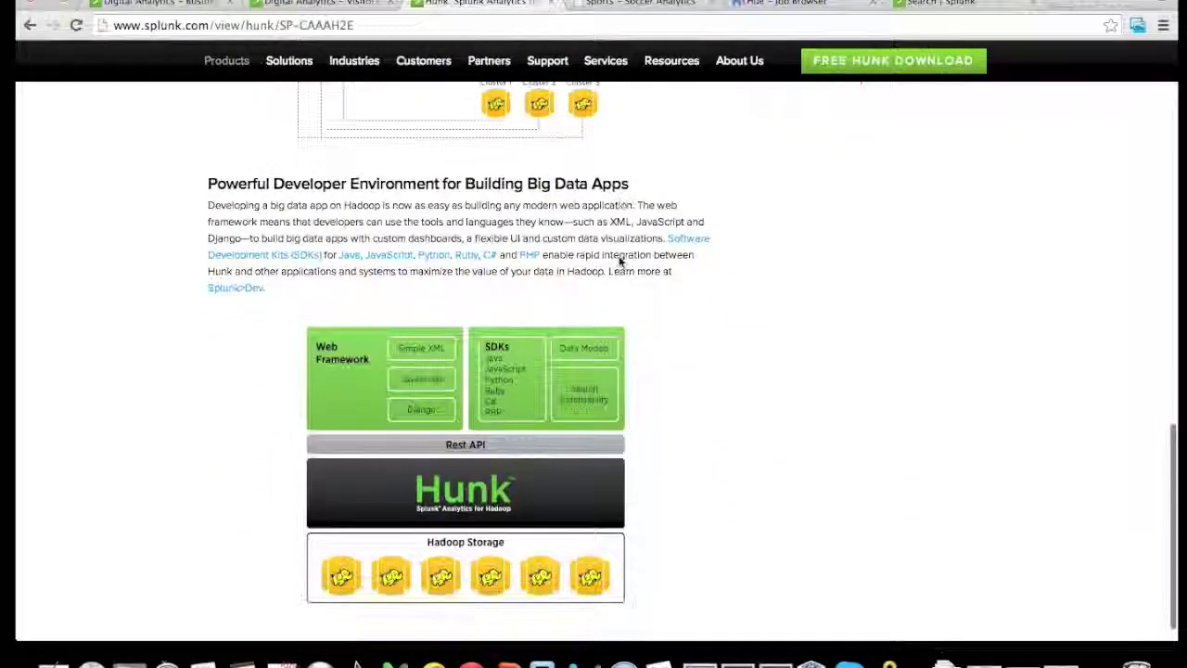
{"action": "scroll", "coordinate": [621, 261], "scroll_direction": "up", "scroll_amount": 6}
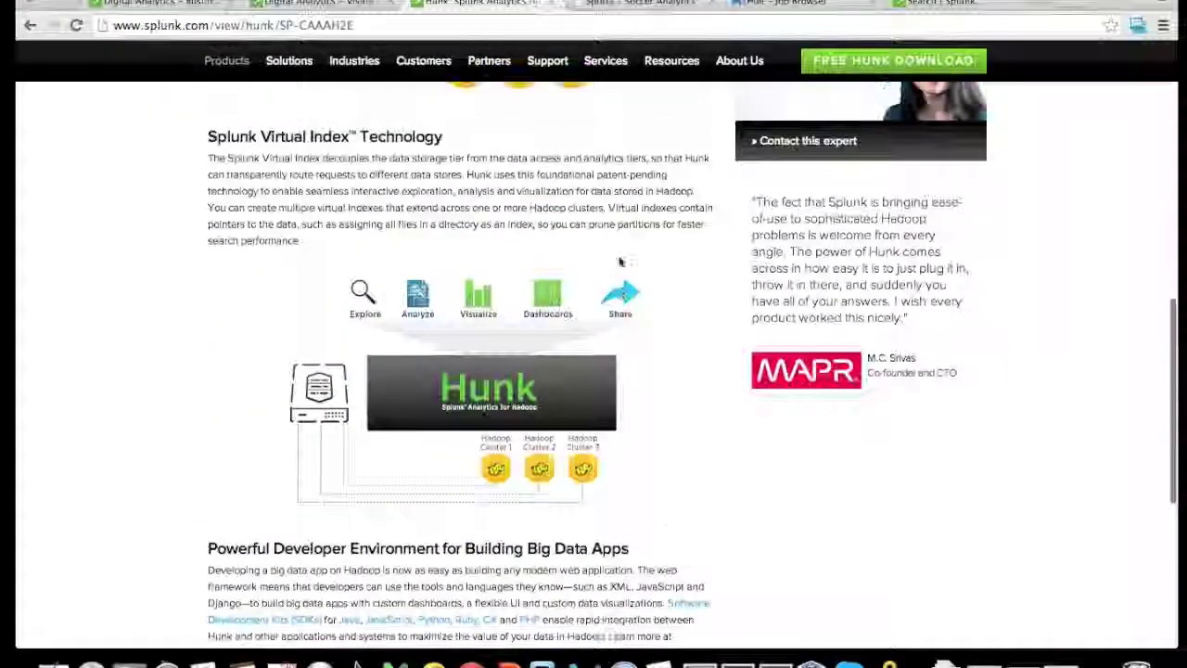